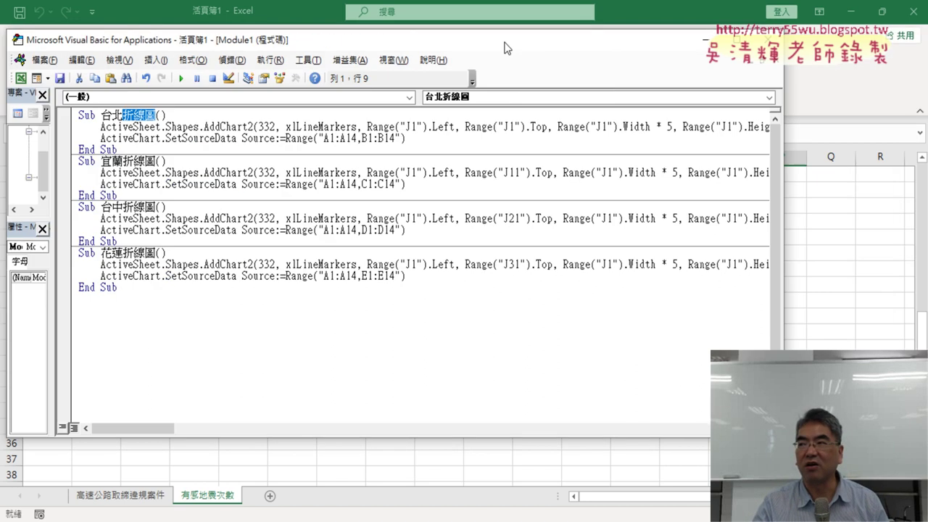
Run the 花蓮折線圖 macro to draw the 花蓮區 line chart on the sheet.
left_click_drag(684, 45, 460, 42)
left_click(136, 265)
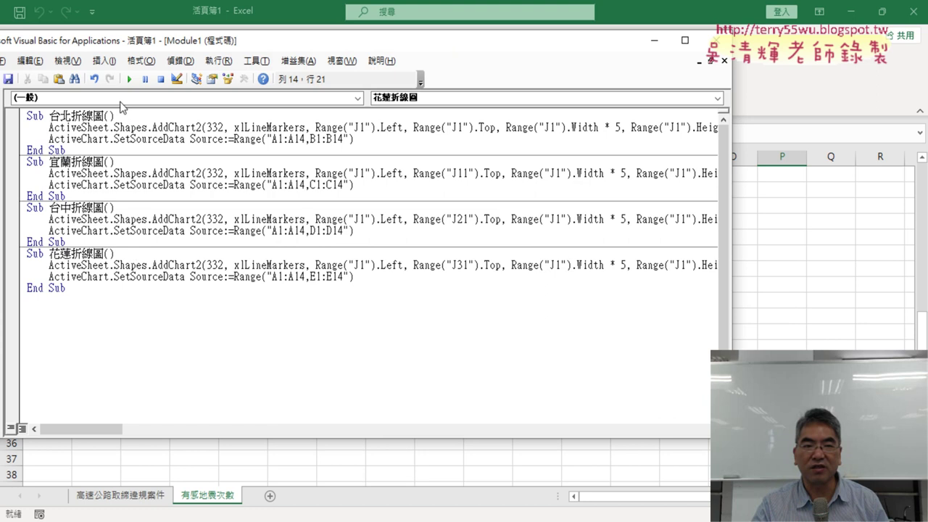
left_click(129, 79)
key("alt+F11")
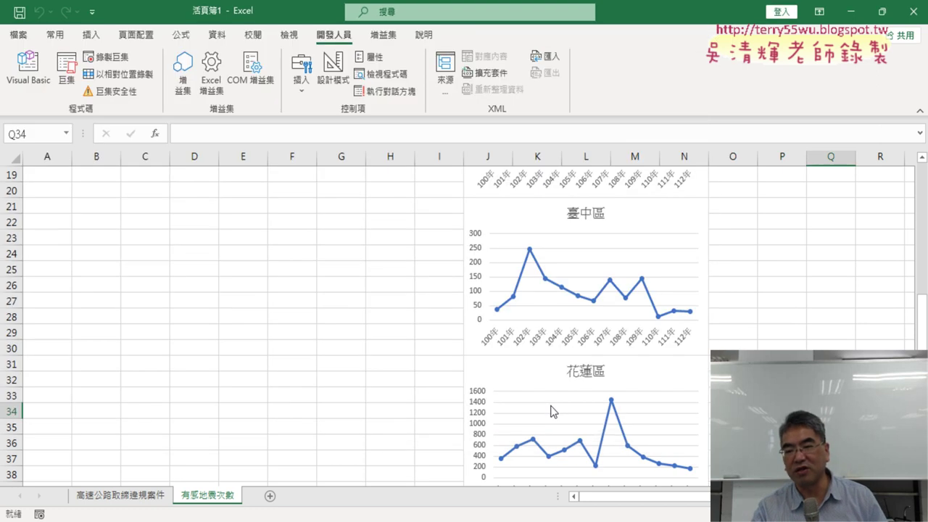
Review the district charts and the 嘉南區 to 高屏區 data columns, then return to the code editor.
scroll(544, 404, "up", 4)
scroll(544, 403, "up", 2)
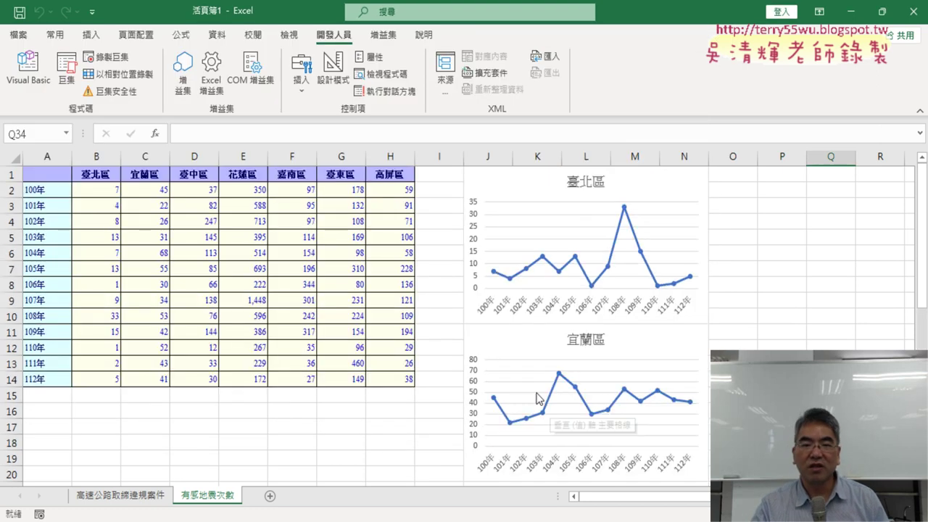
left_click_drag(296, 157, 393, 156)
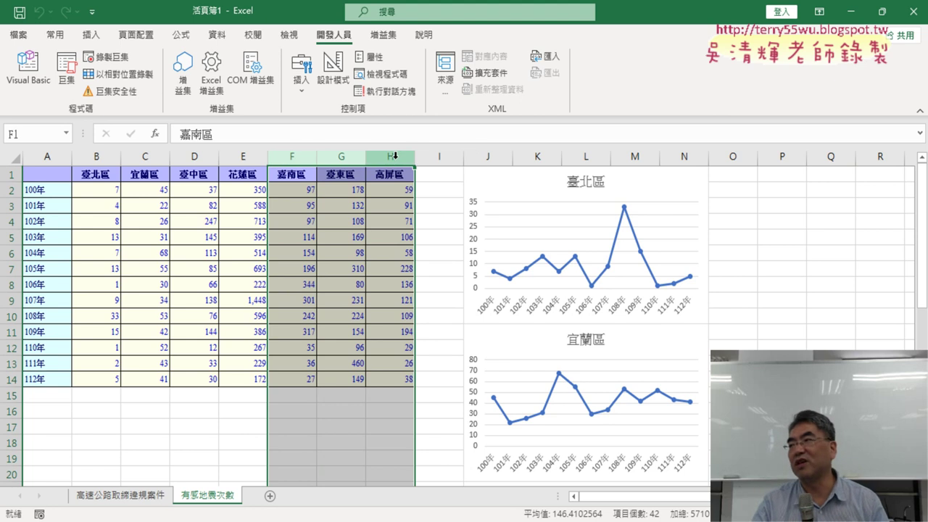
left_click(28, 69)
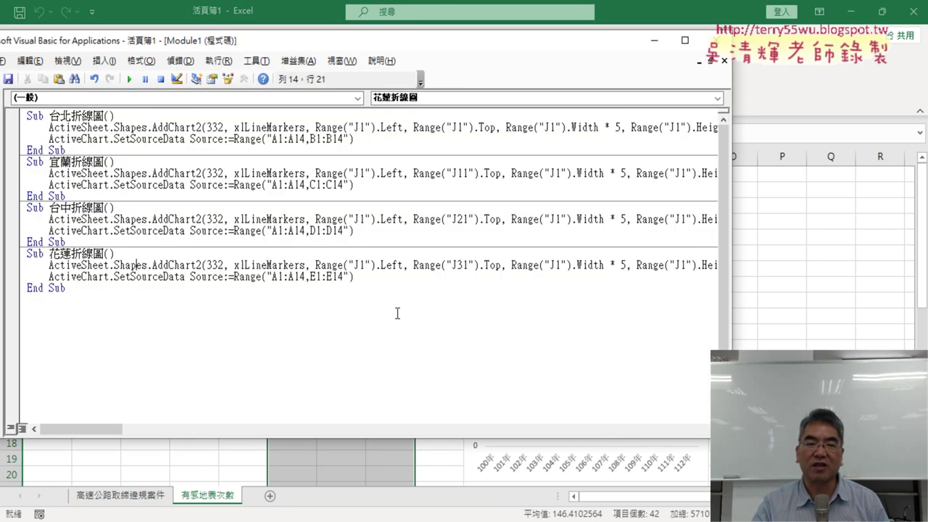
left_click_drag(88, 295, 30, 254)
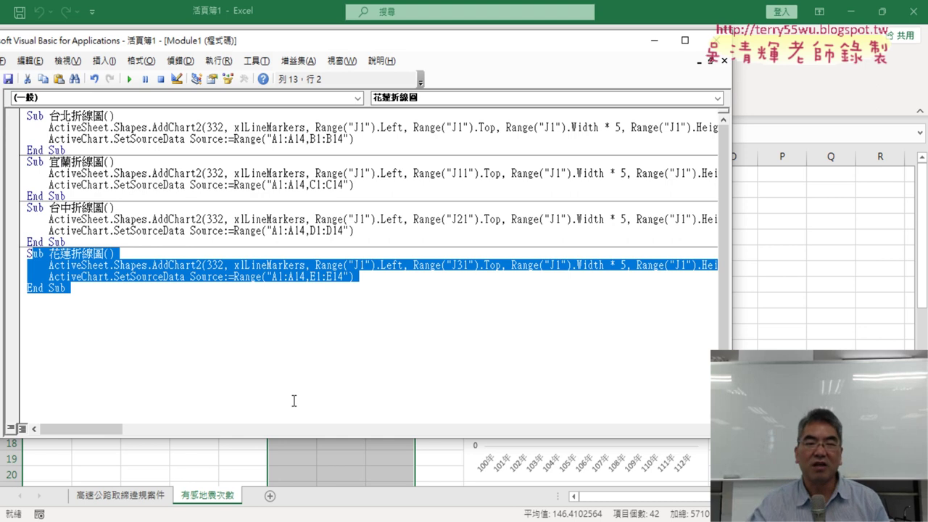
left_click(140, 359)
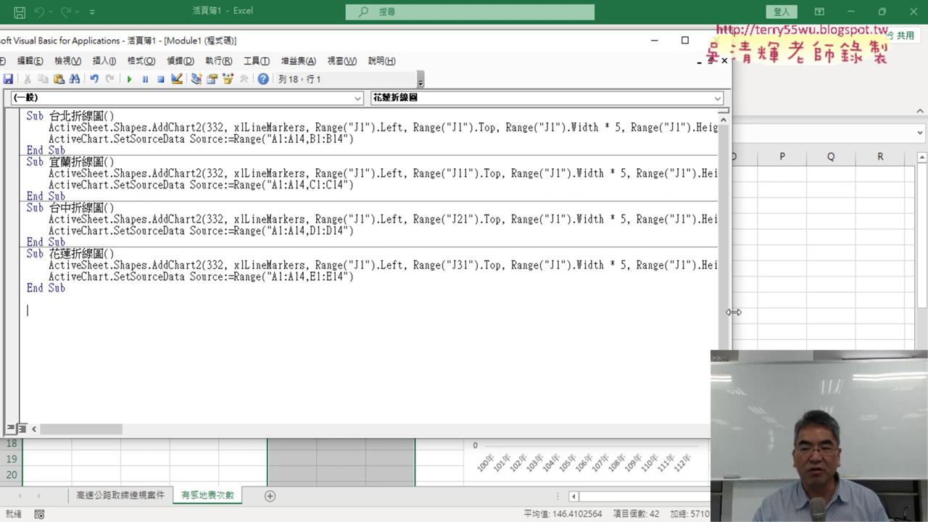
mouse_move(731, 313)
left_mouse_down()
mouse_move(471, 314)
mouse_move(821, 314)
left_mouse_up()
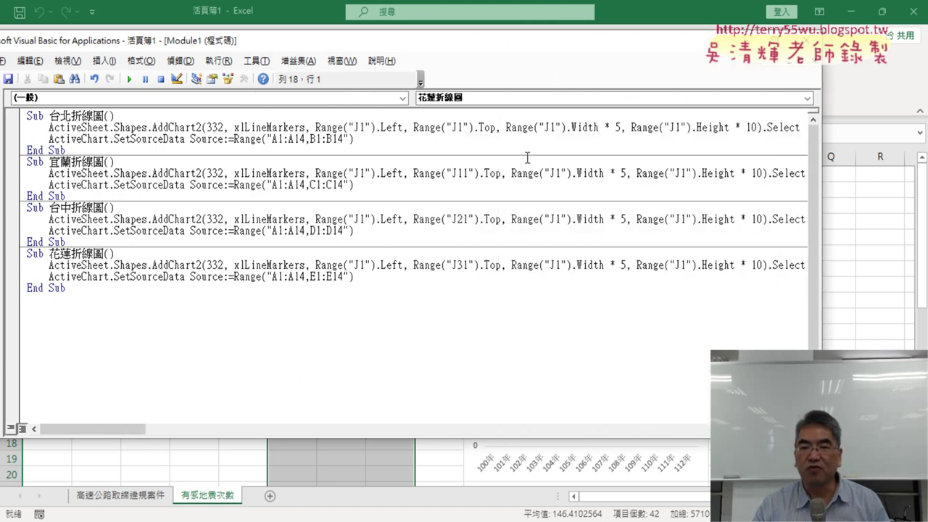
left_click_drag(549, 128, 556, 125)
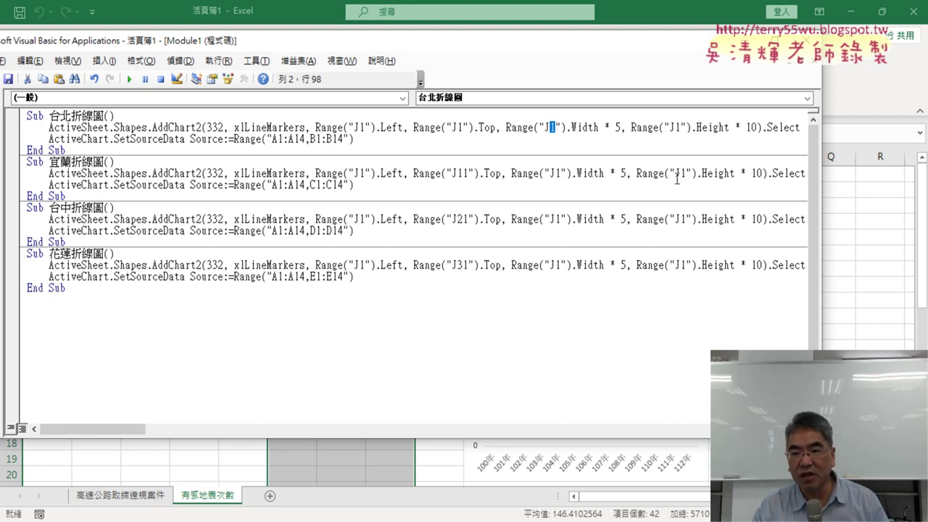
left_click(468, 173)
left_click_drag(467, 173, 458, 179)
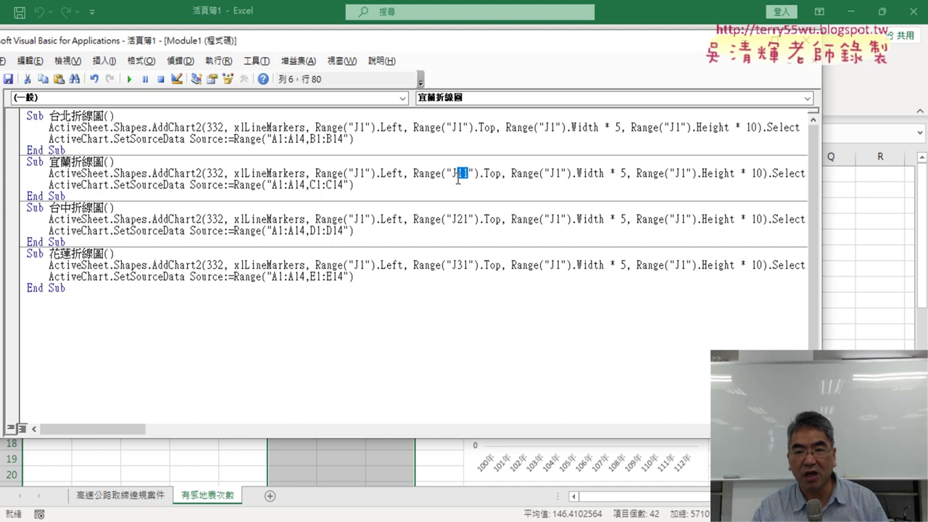
left_click(465, 128)
left_click(467, 174)
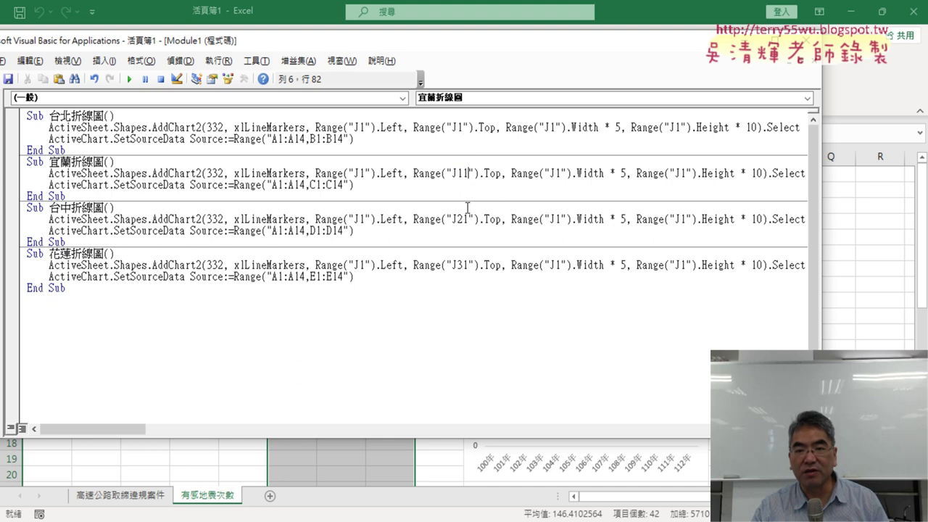
left_click(469, 219)
left_click_drag(468, 219, 457, 220)
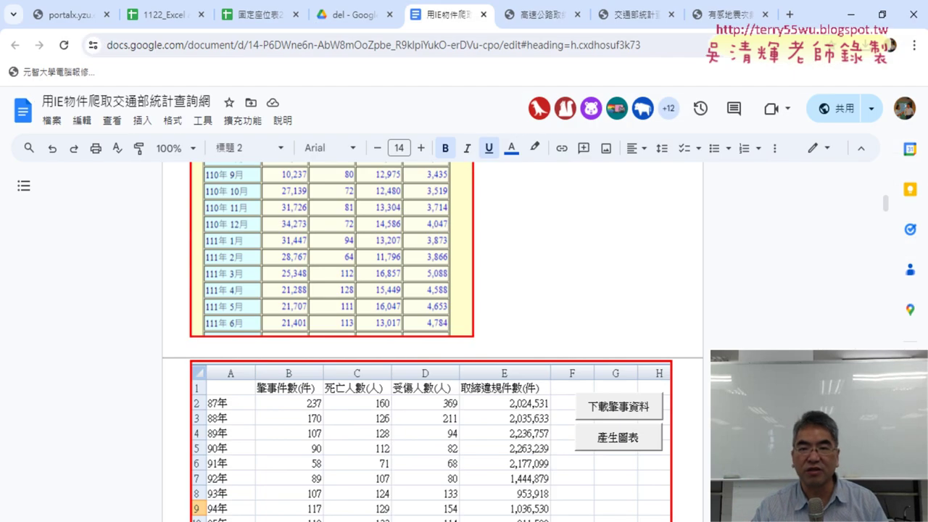
Copy the chart-deleting Sub 刪圖 code from the tutorial document.
scroll(569, 334, "up", 10)
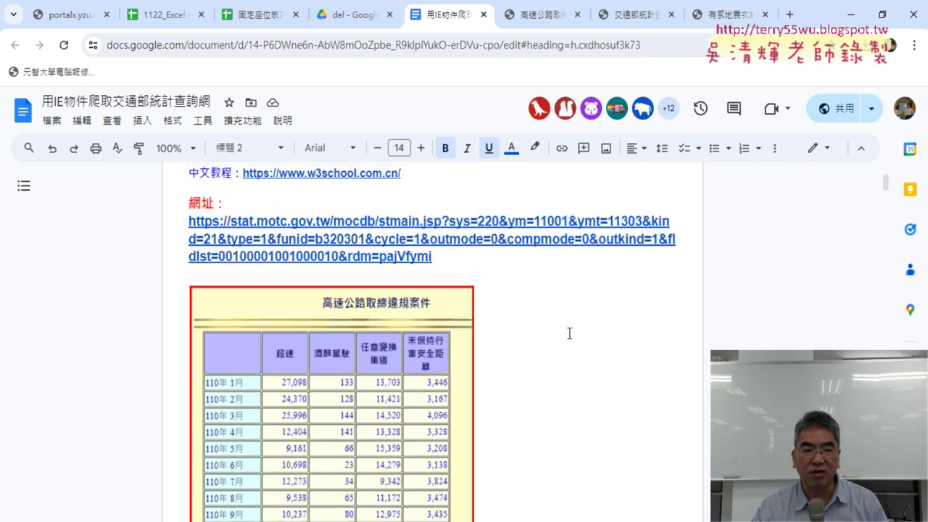
scroll(569, 334, "up", 5)
scroll(569, 334, "down", 10)
scroll(569, 334, "down", 10)
scroll(569, 333, "down", 10)
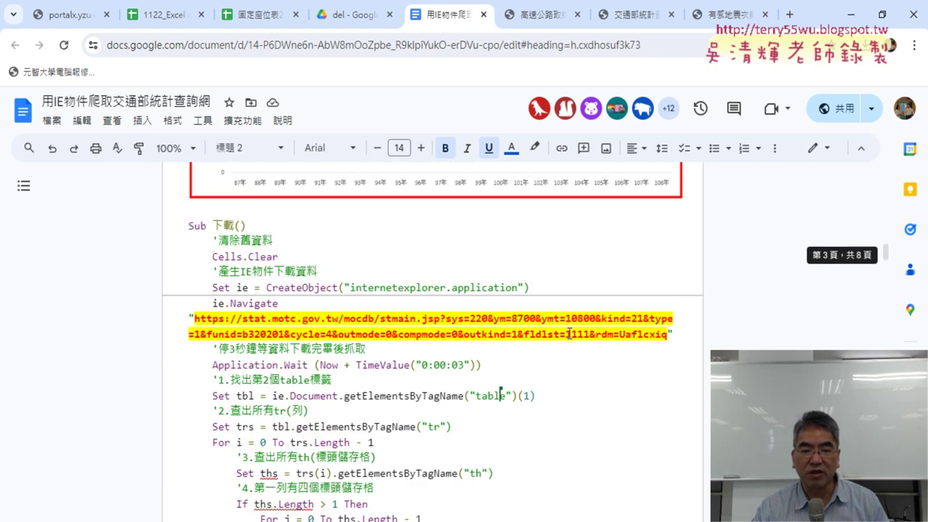
scroll(569, 334, "down", 3)
scroll(569, 334, "down", 5)
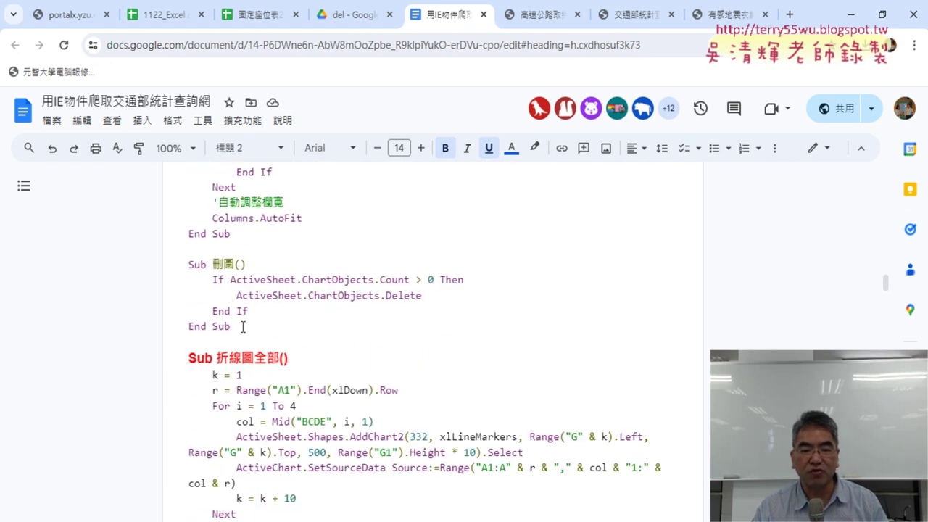
mouse_move(243, 327)
left_mouse_down()
mouse_move(194, 292)
mouse_move(183, 264)
left_mouse_up()
key("ctrl+c")
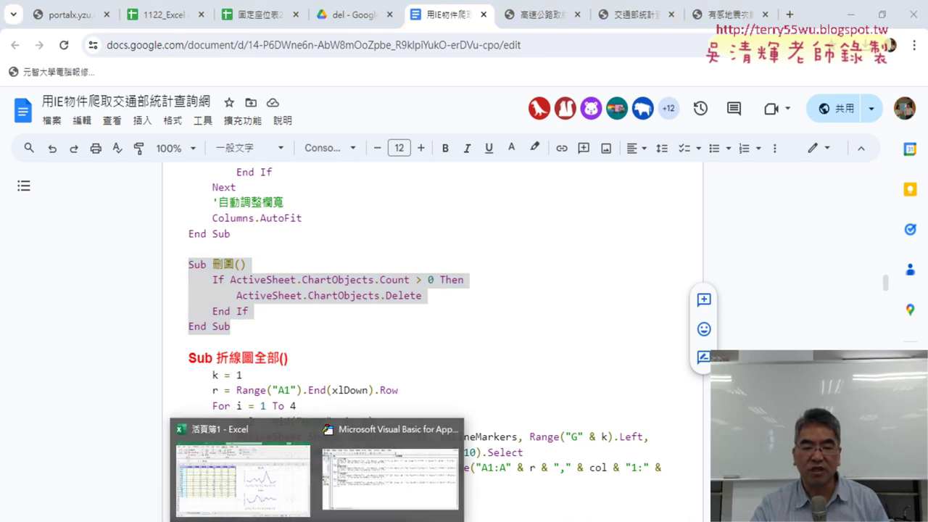
left_click(398, 478)
Paste Sub 刪圖 below the last macro and run it to clear all charts.
left_click(64, 313)
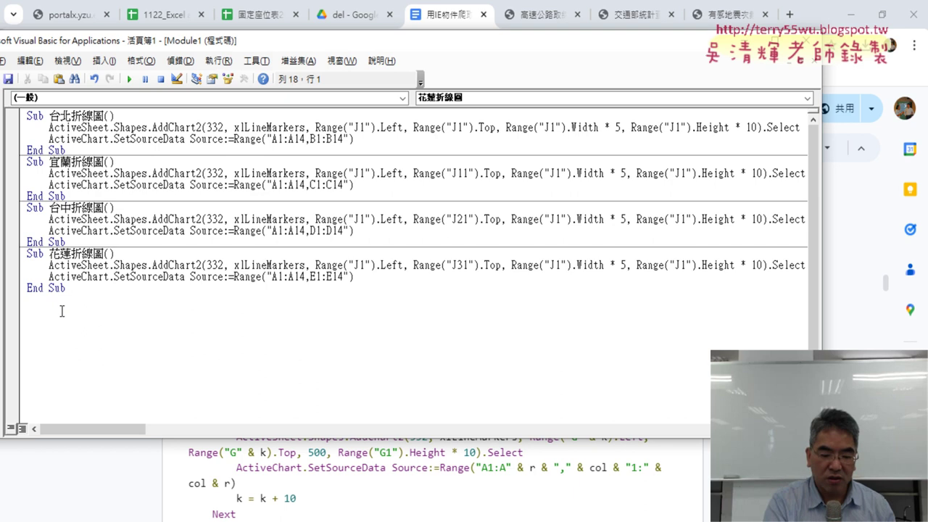
key("ctrl+v")
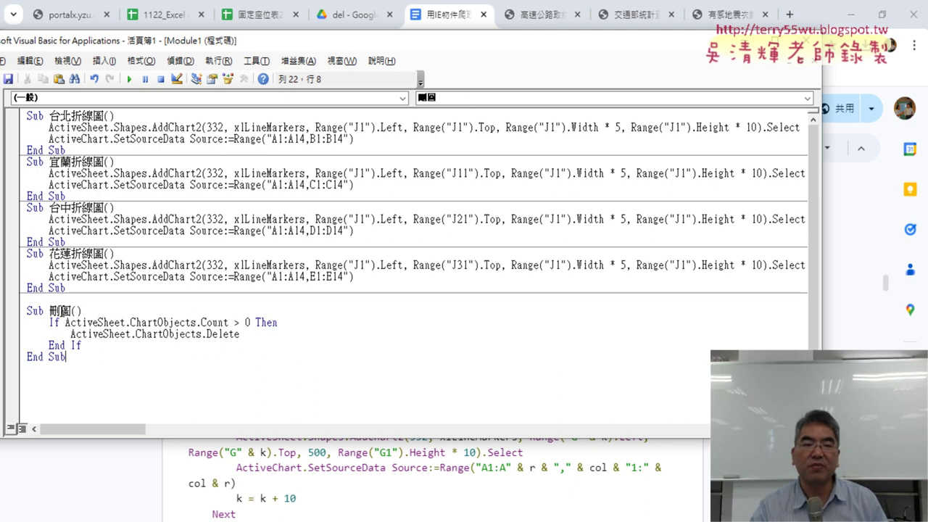
left_click(854, 16)
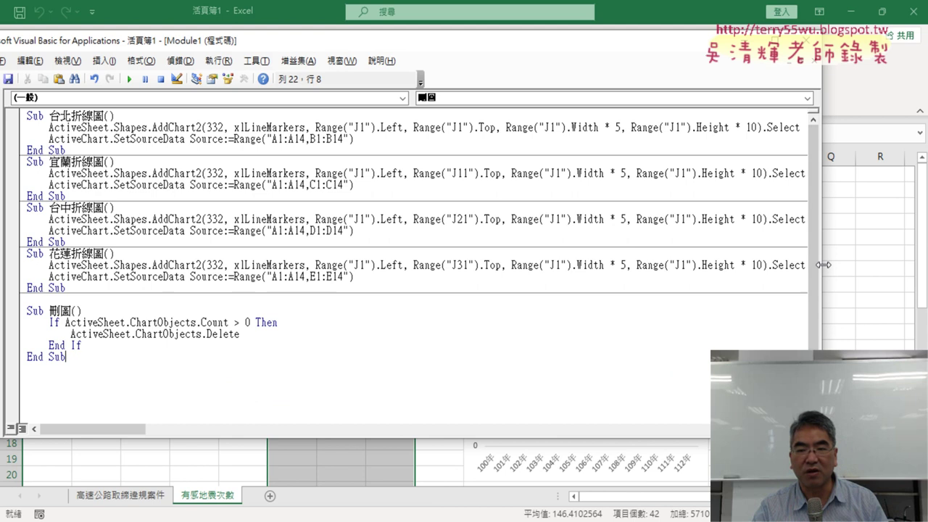
left_click_drag(823, 265, 406, 265)
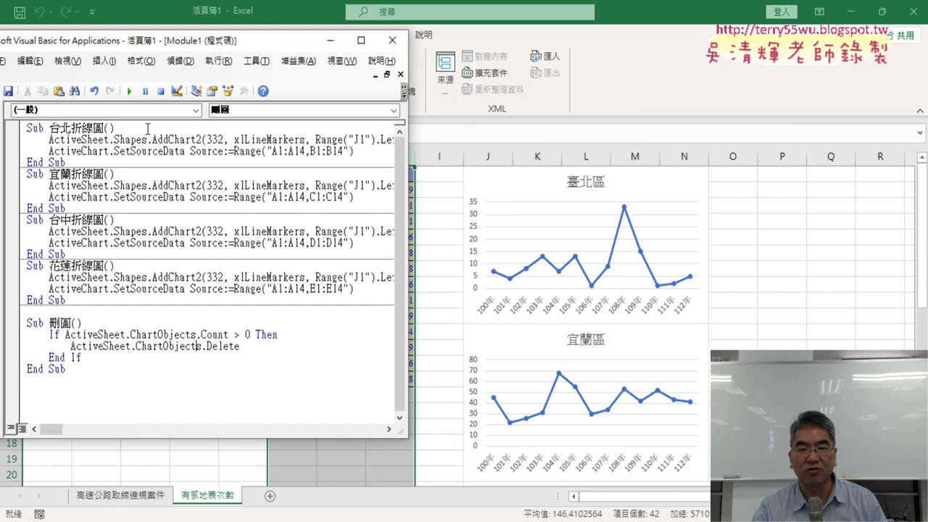
left_click(129, 90)
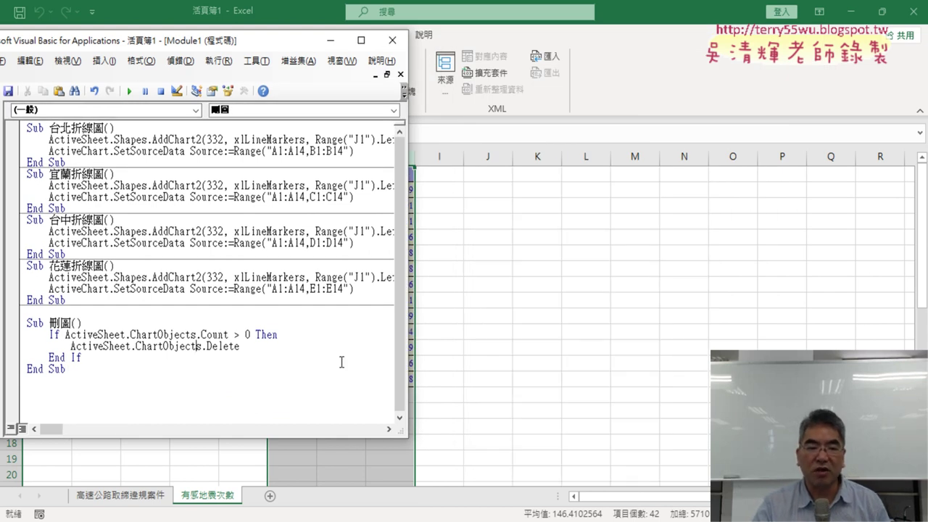
Insert a blank line between the 花蓮 macro and Sub 刪圖.
left_click(88, 301)
key("Return")
key("Return")
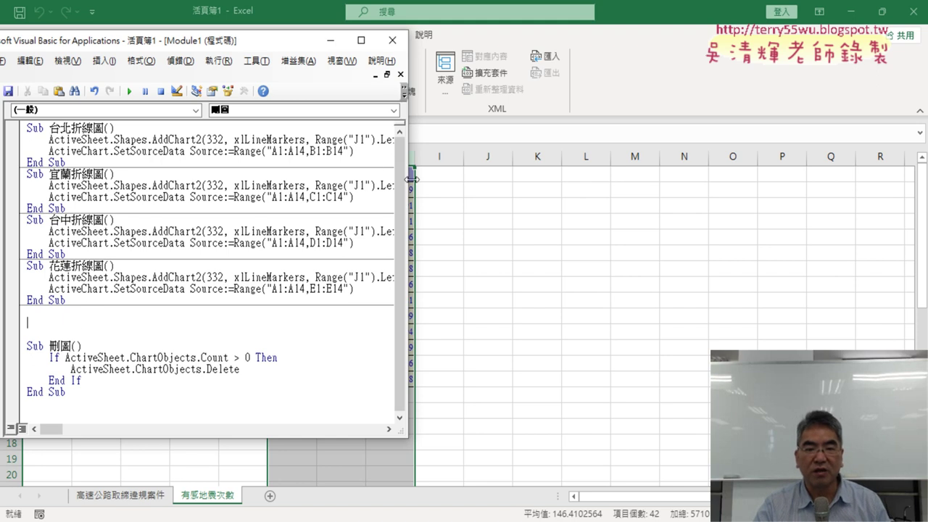
left_click_drag(411, 179, 631, 178)
Duplicate the 台北折線圖 macro above 刪圖 and rename the copy 全部折線圖.
left_click_drag(80, 150, 25, 120)
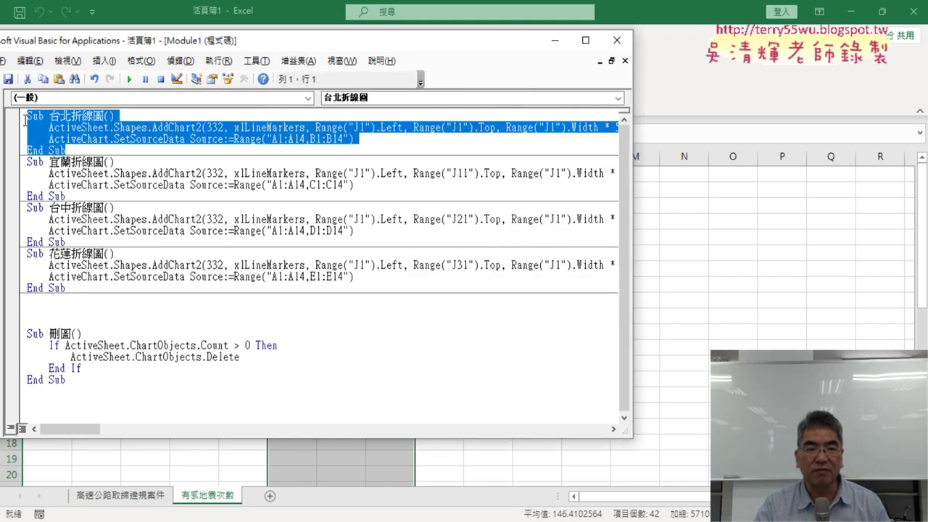
right_click(65, 135)
left_click(89, 155)
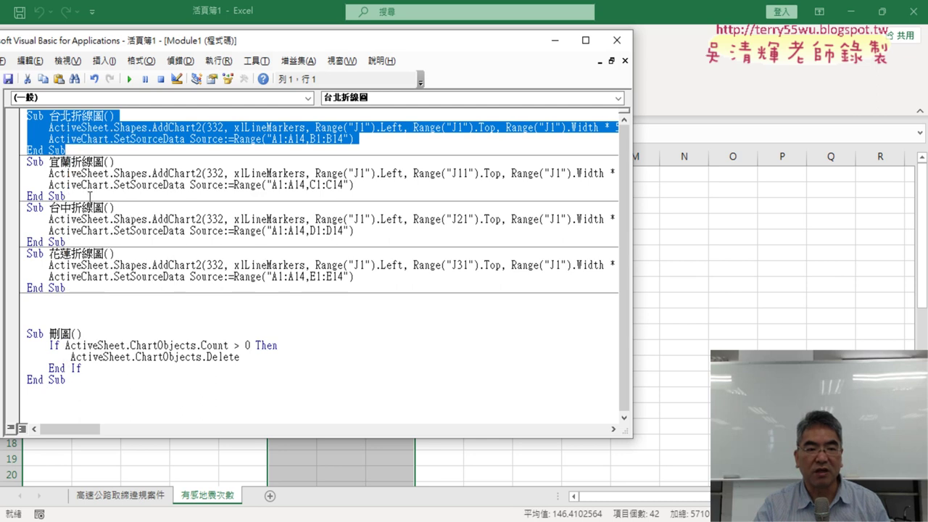
left_click(38, 314)
key("ctrl+v")
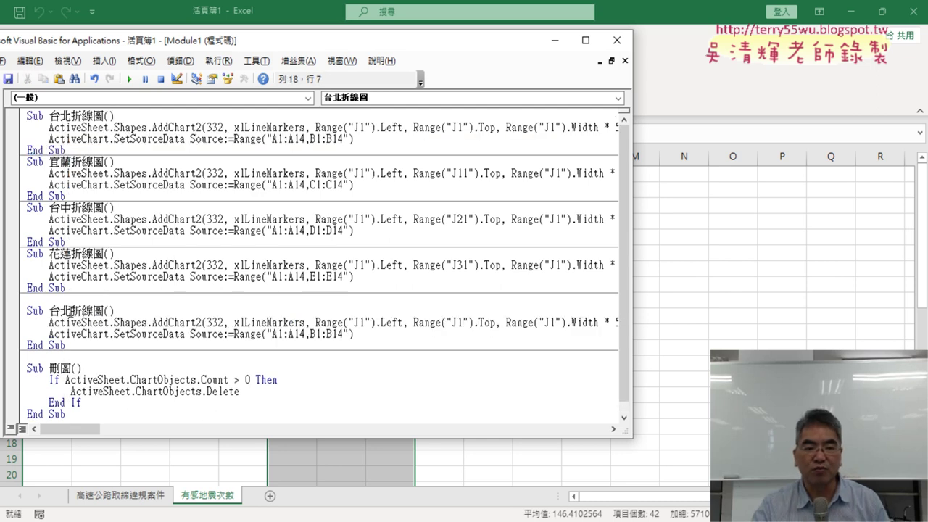
left_click_drag(71, 312, 50, 313)
type("7")
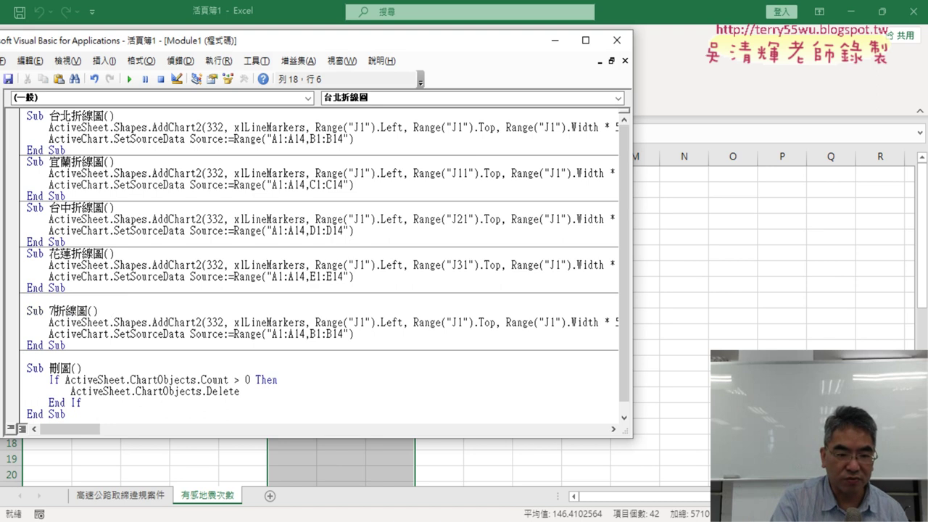
key("BackSpace")
type("fm0")
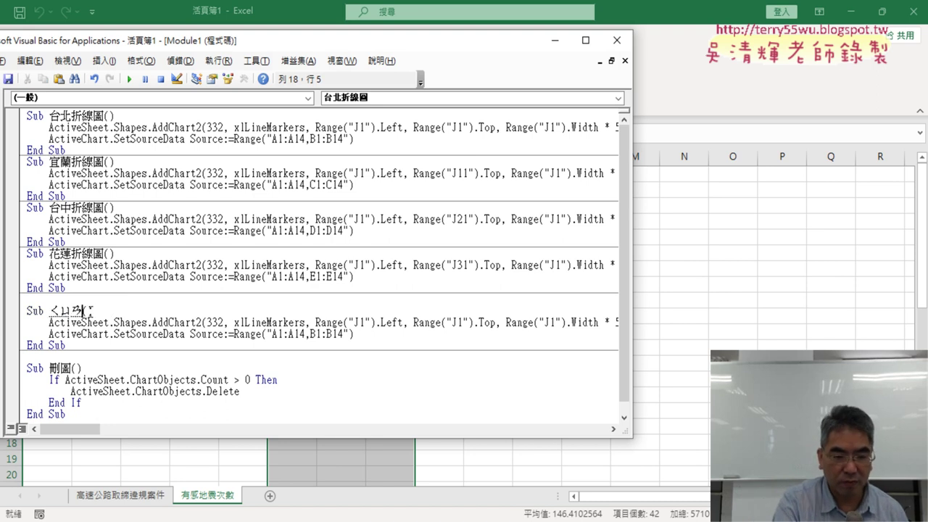
type("61j4wj6")
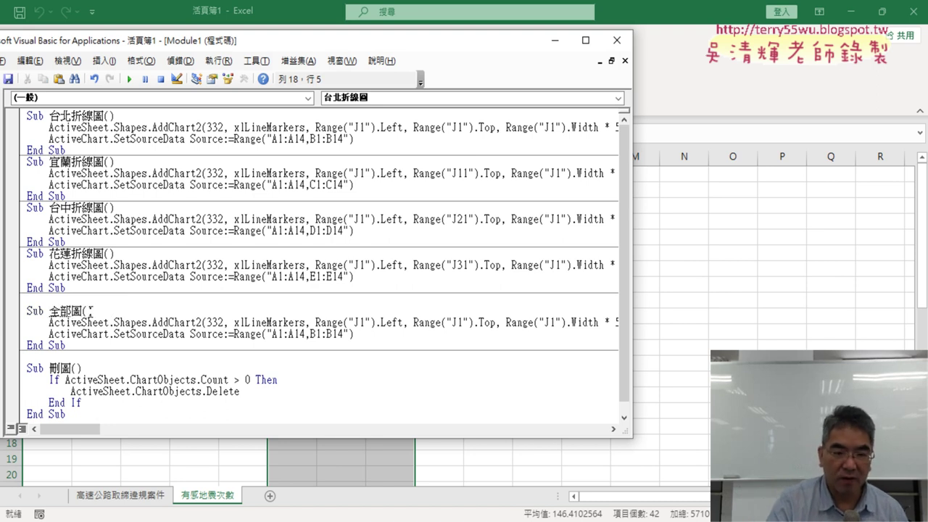
key("Left")
type("5k6vu04")
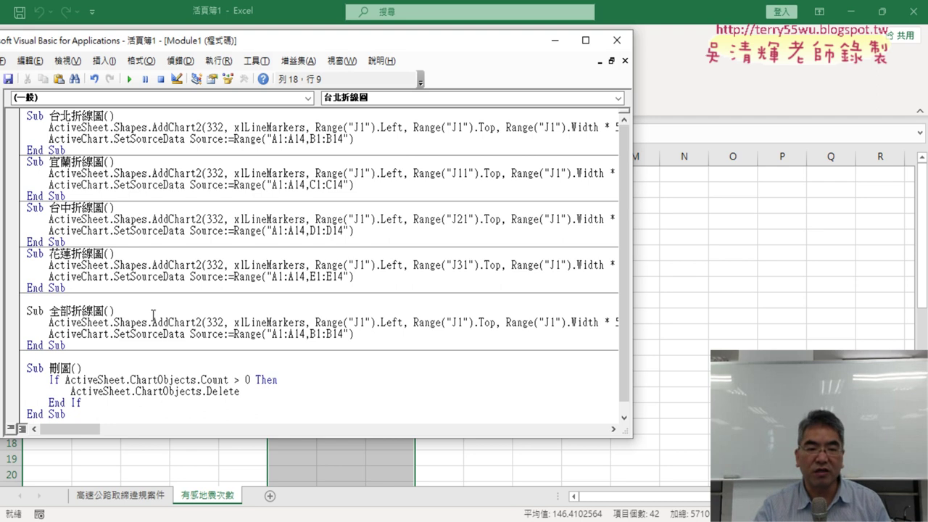
Add a For i = 1 To 7 line with a matching Next in 全部折線圖.
key("Return")
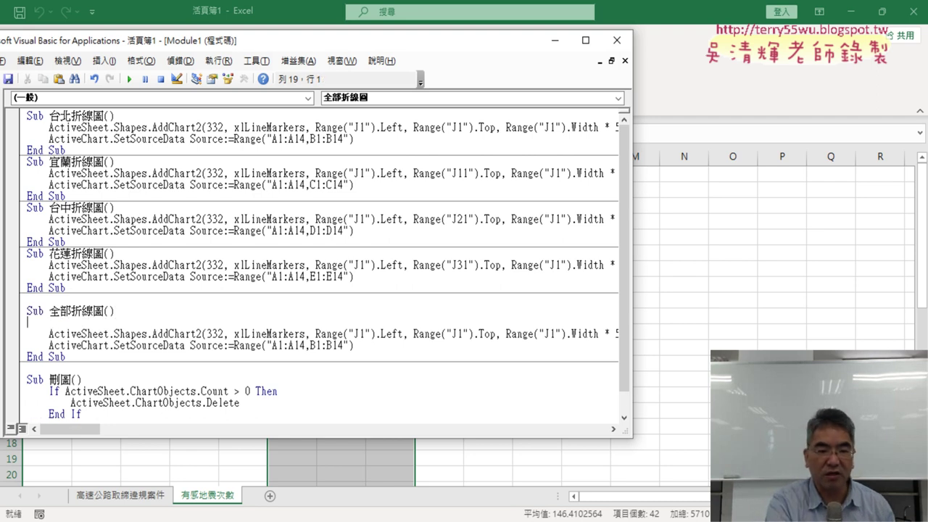
left_click(52, 322)
type("for i=1")
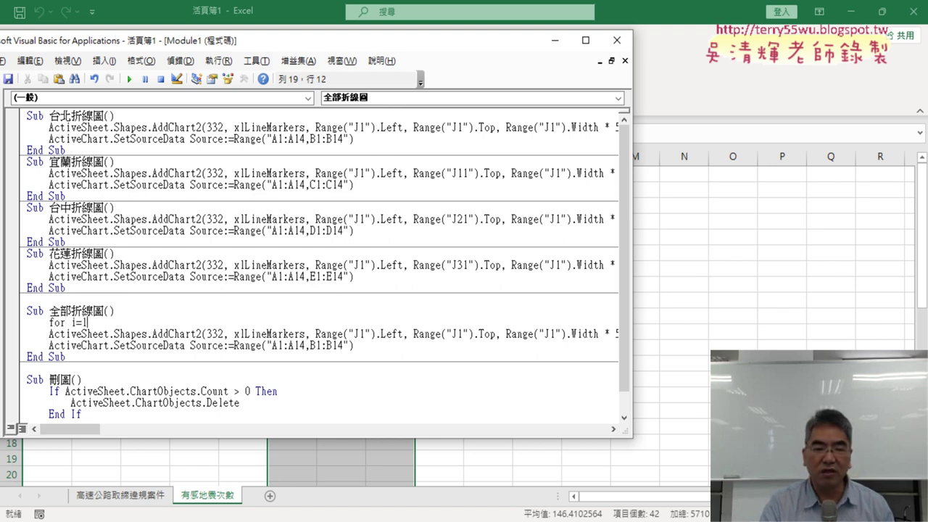
type(" to ")
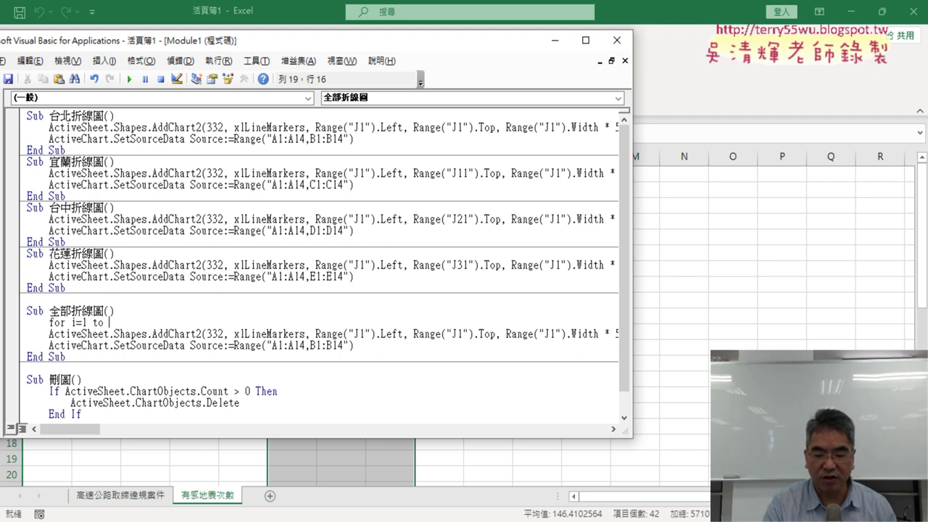
type("7")
key("Return")
key("Return")
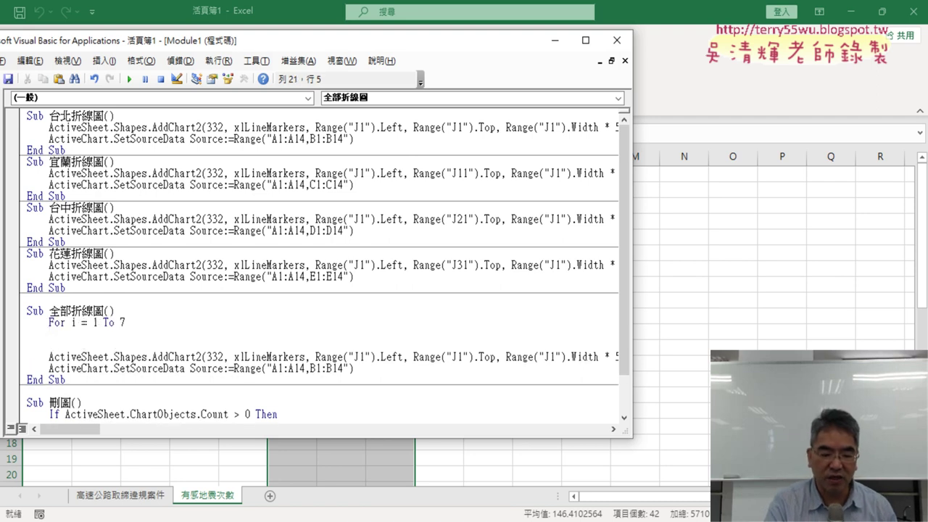
type("next")
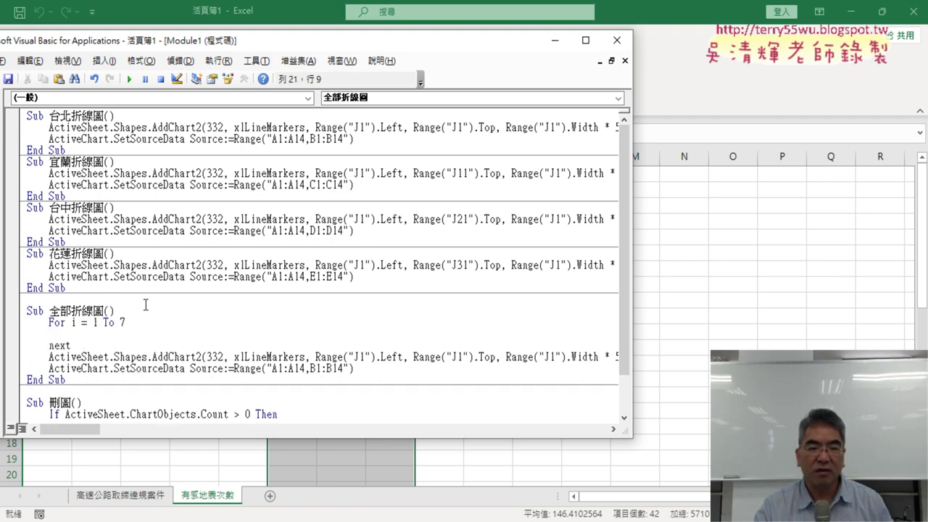
left_click(145, 300)
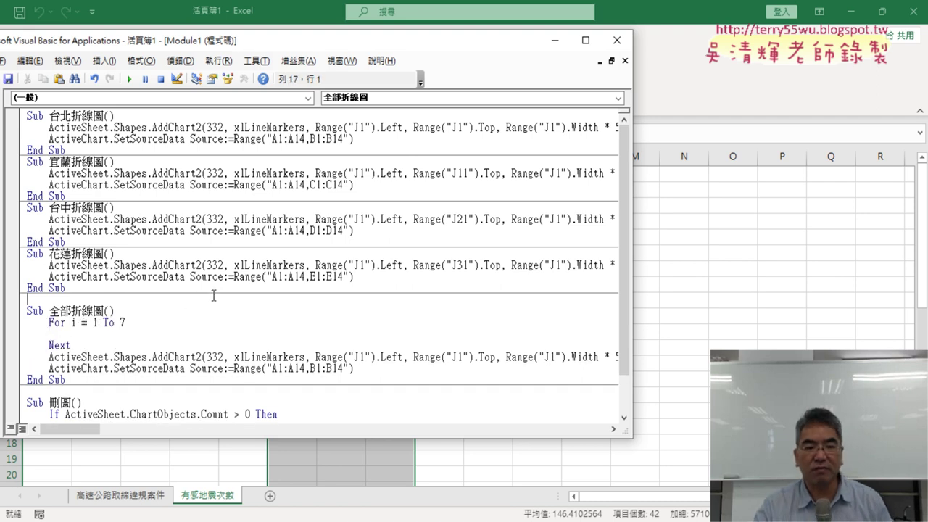
double_click(73, 321)
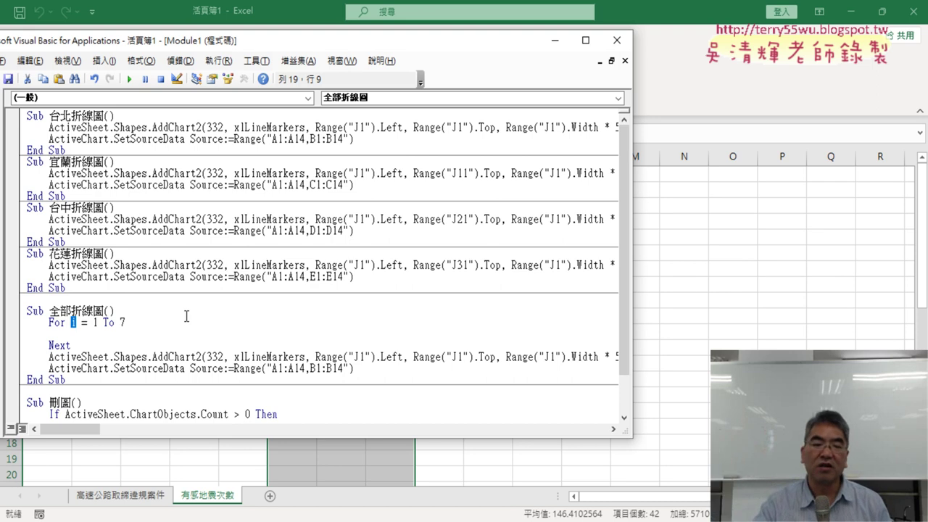
Indent the AddChart2 and SetSourceData lines inside the loop and delete the blank line before End Sub.
mouse_move(355, 369)
left_mouse_down()
mouse_move(33, 353)
mouse_move(27, 345)
left_mouse_up()
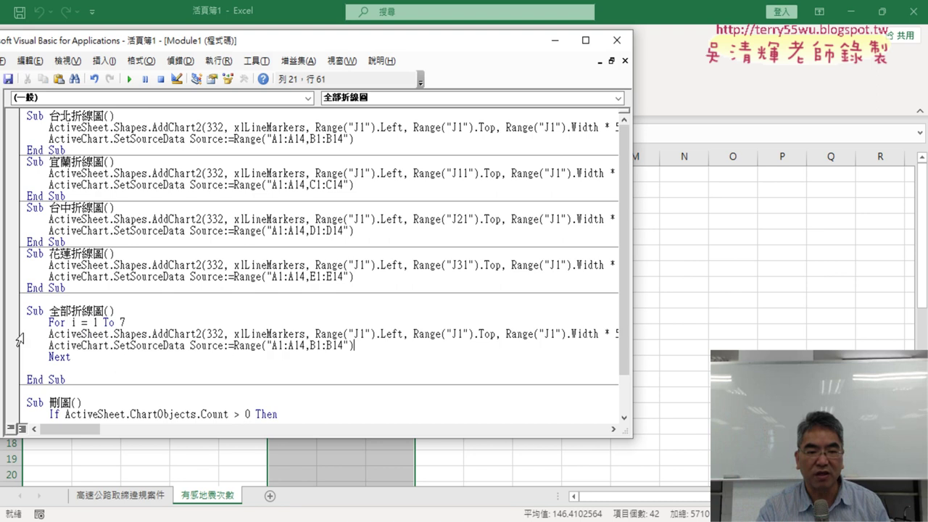
left_click_drag(385, 343, 27, 334)
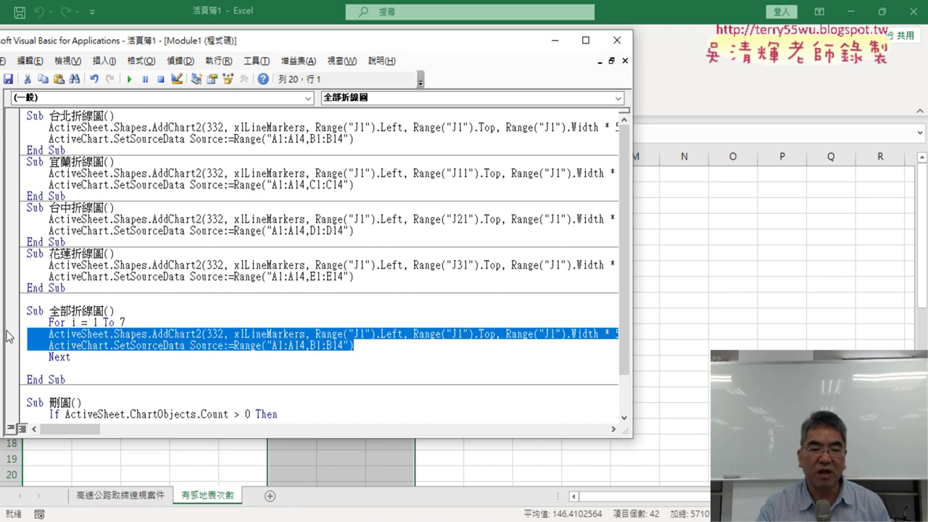
key("Tab")
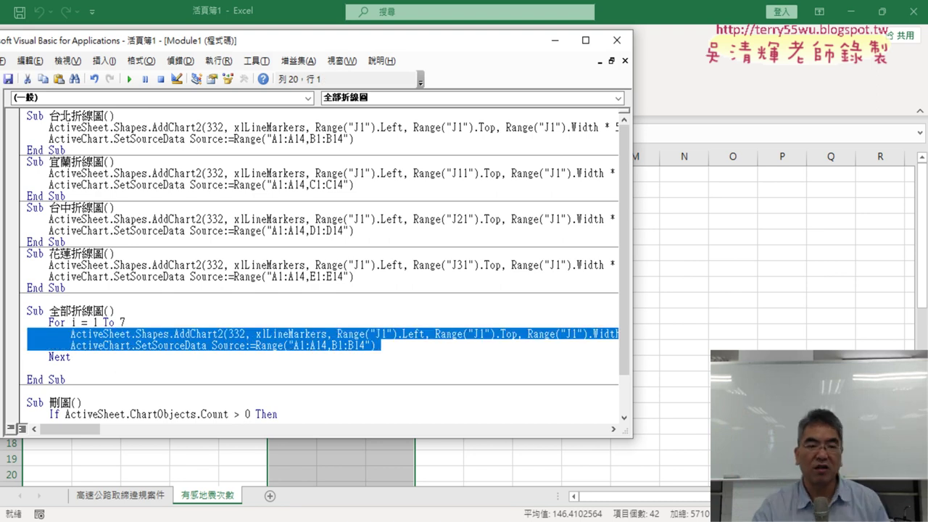
left_click(109, 361)
key("Delete")
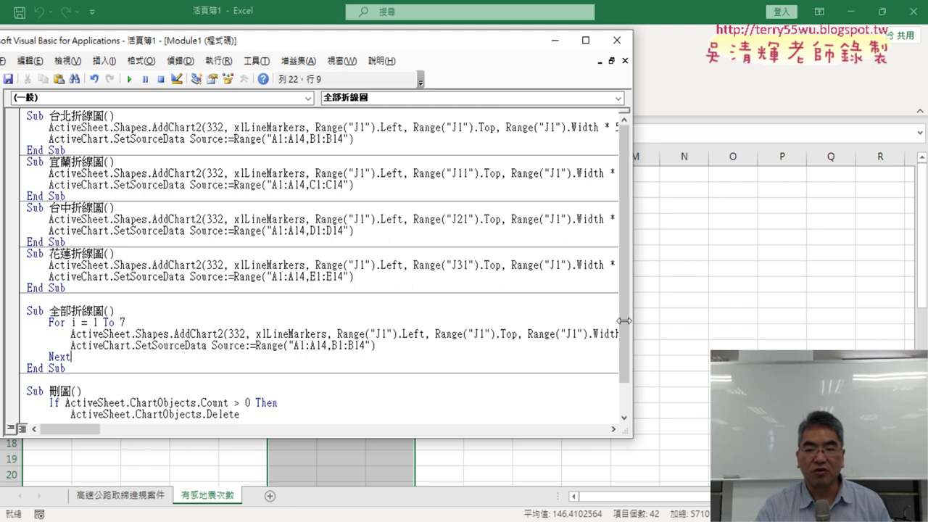
left_click_drag(631, 319, 722, 317)
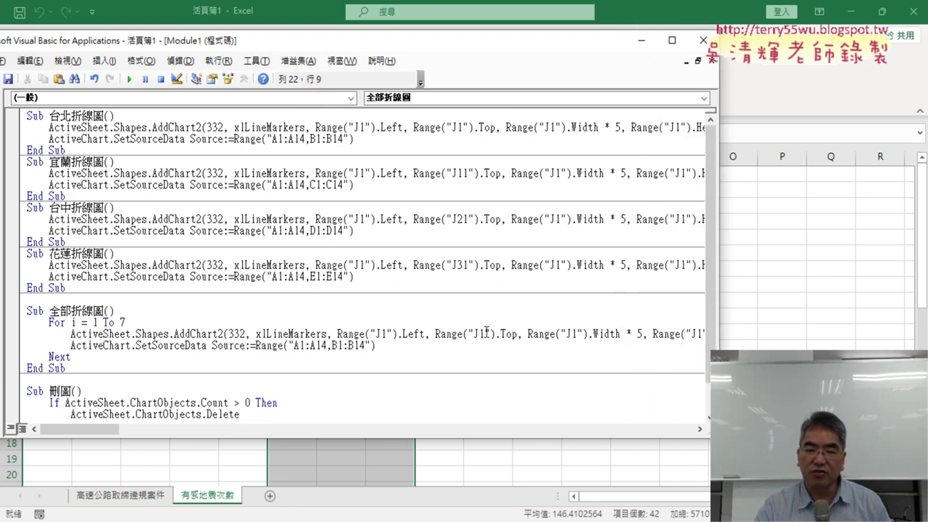
left_click_drag(486, 332, 482, 338)
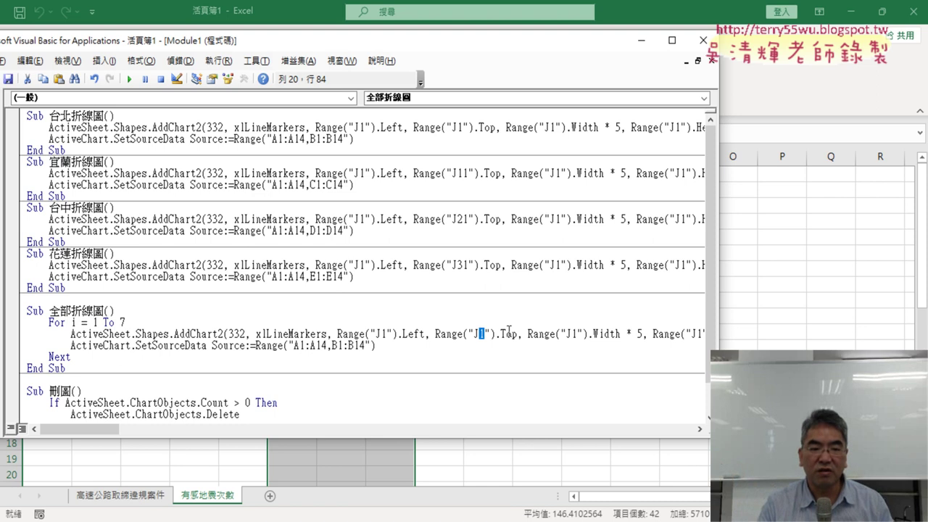
Add k = 1 at the macro's start and k = k + 10 after SetSourceData in the loop.
left_click(141, 308)
key("Return")
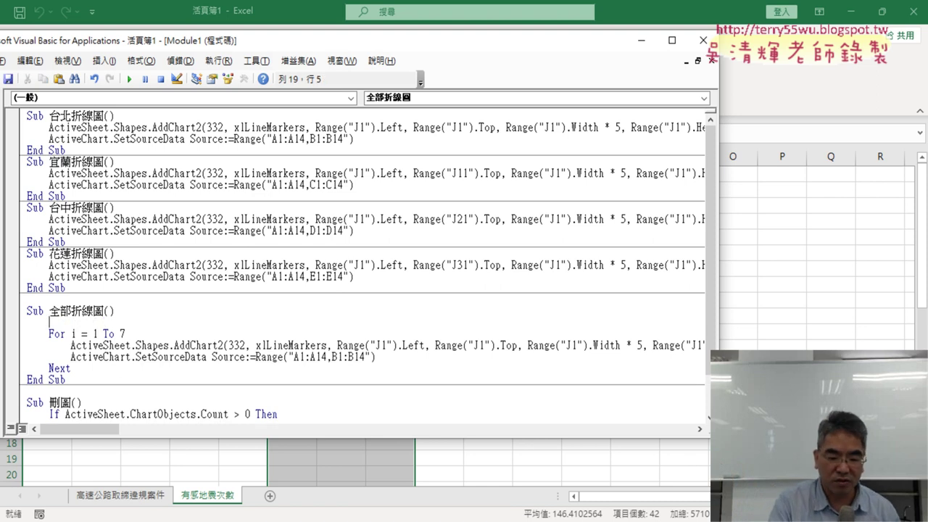
type("k")
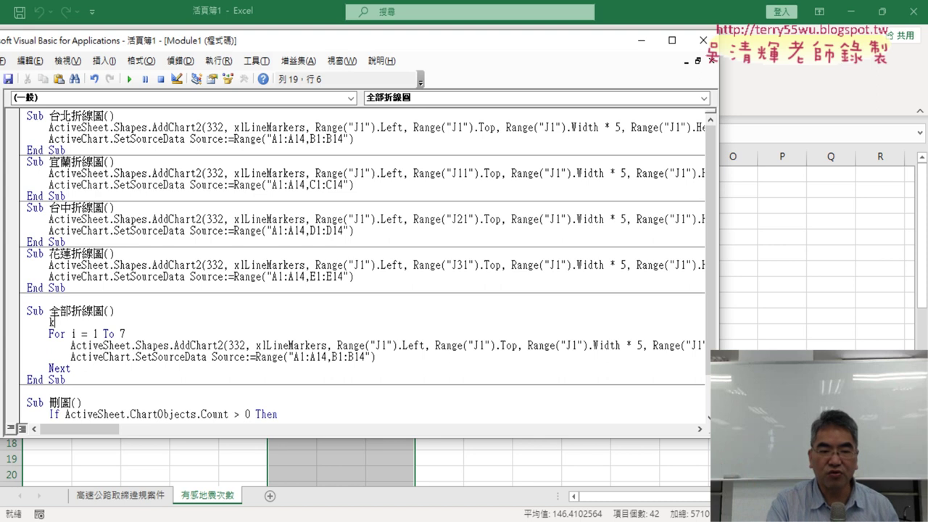
type("=1")
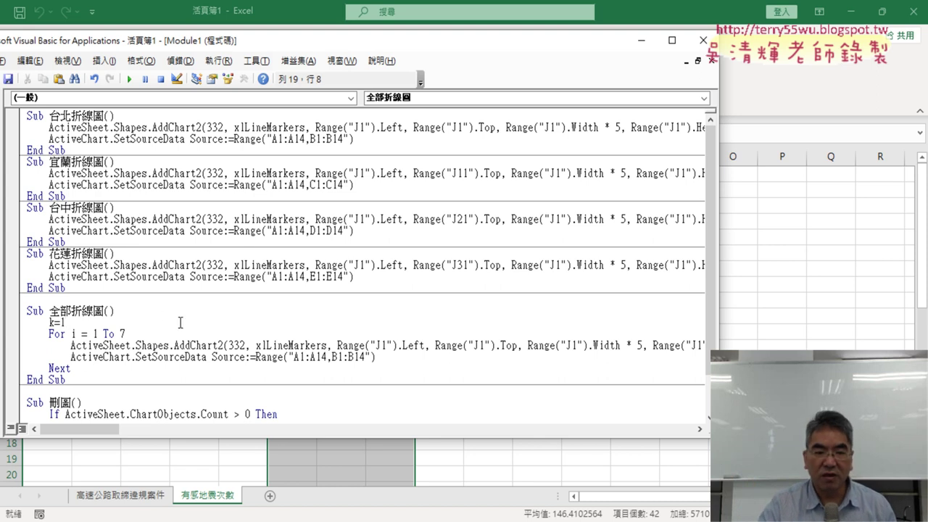
left_click(403, 355)
key("Return")
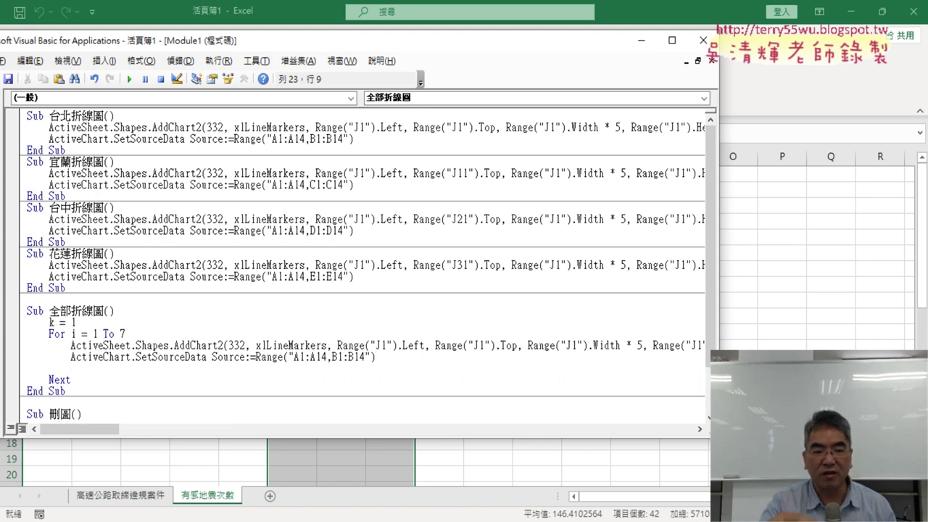
type("k=k")
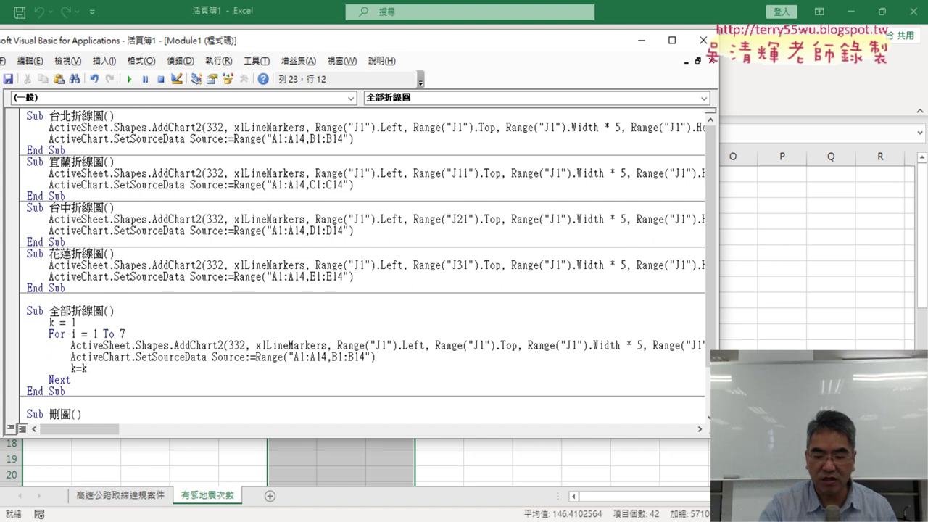
type("+10")
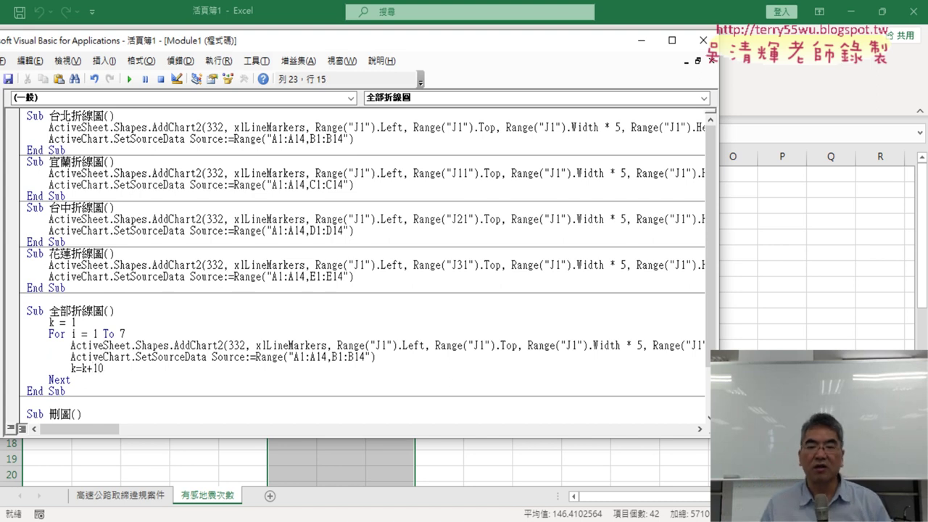
Change Range("J1").Top to Range("J" & k).Top in the AddChart2 line.
left_click(115, 323)
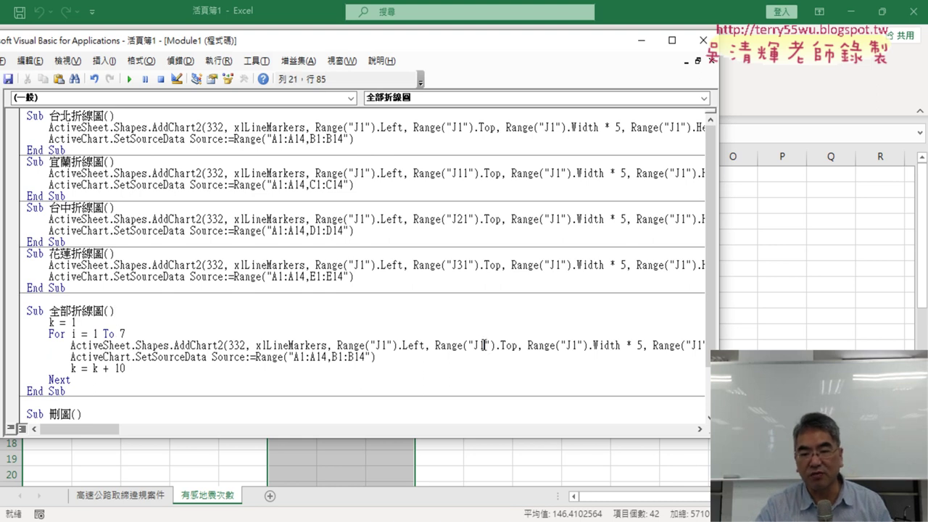
left_click_drag(485, 345, 479, 345)
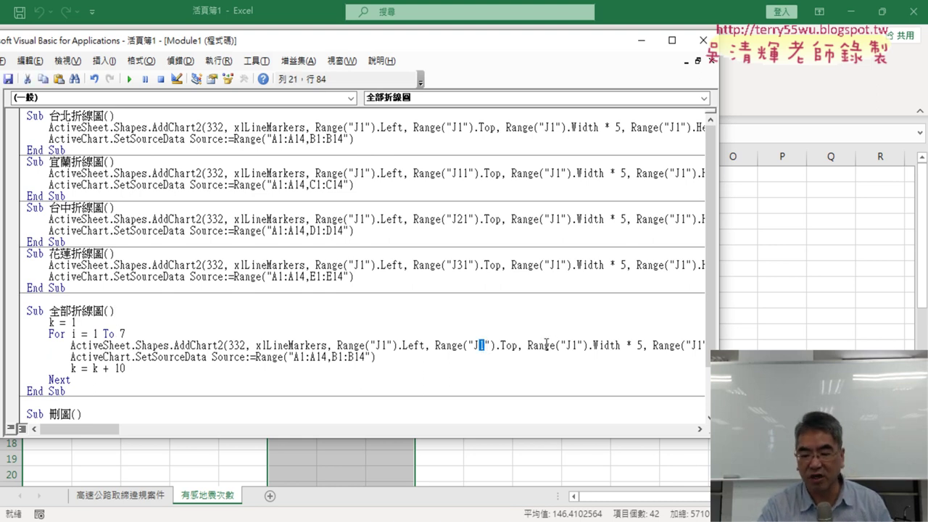
key("Delete")
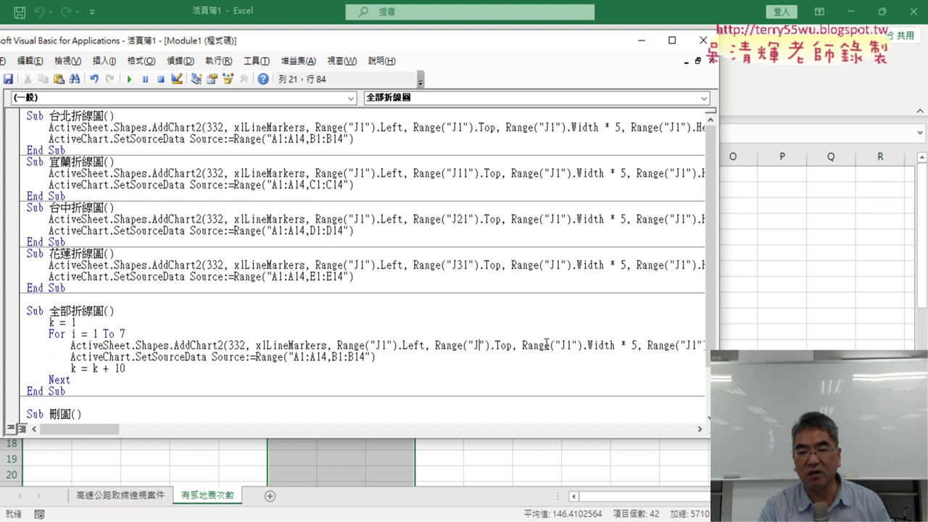
key("Right")
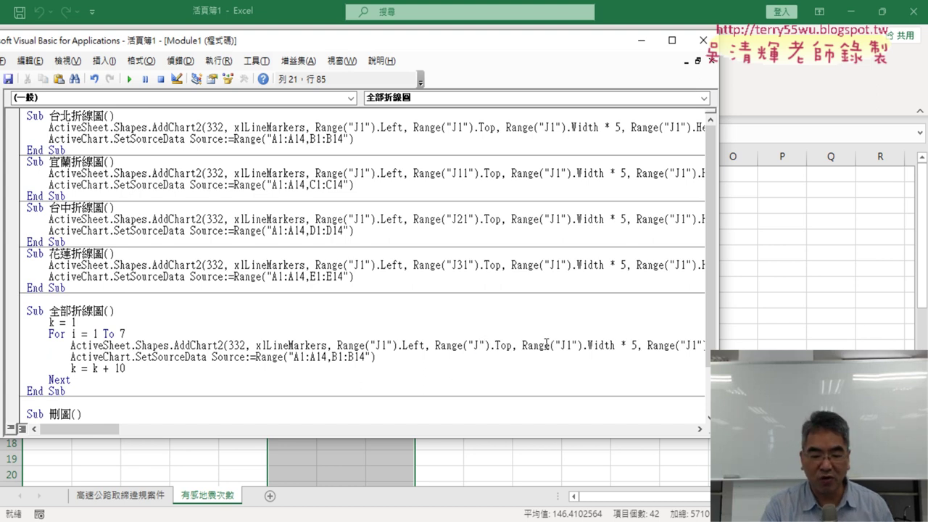
type("&")
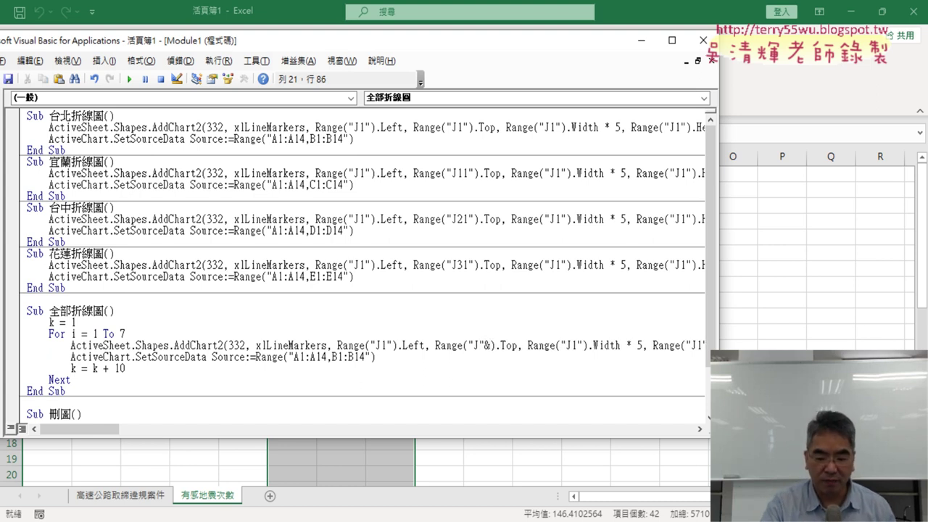
type("k")
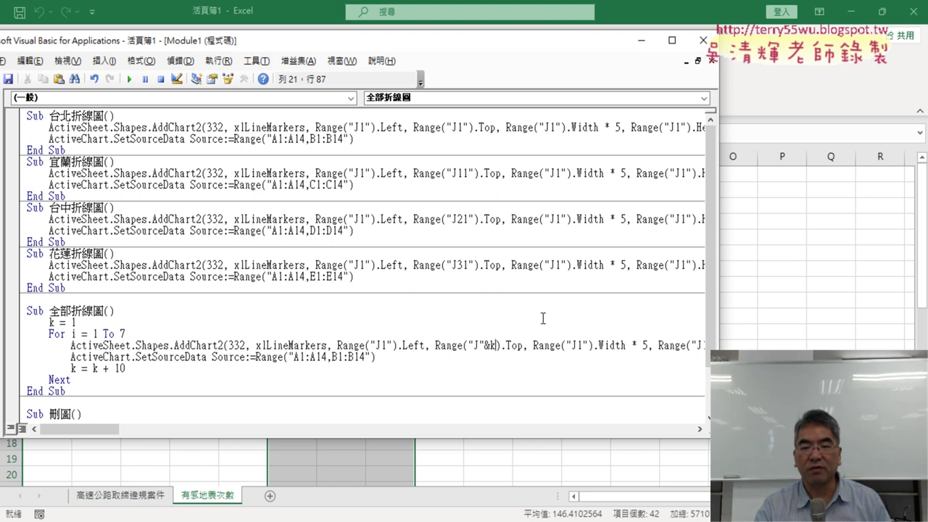
left_click(543, 318)
left_click_drag(507, 346, 484, 346)
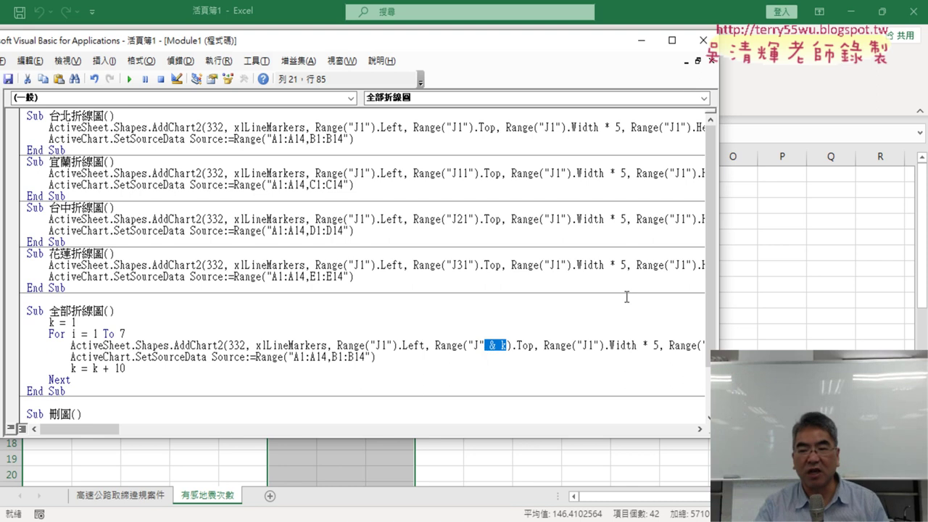
left_click_drag(717, 288, 421, 278)
Run 全部折線圖 and scroll to see the 臺北區 charts stacked every 10 rows in column J.
left_click(121, 369)
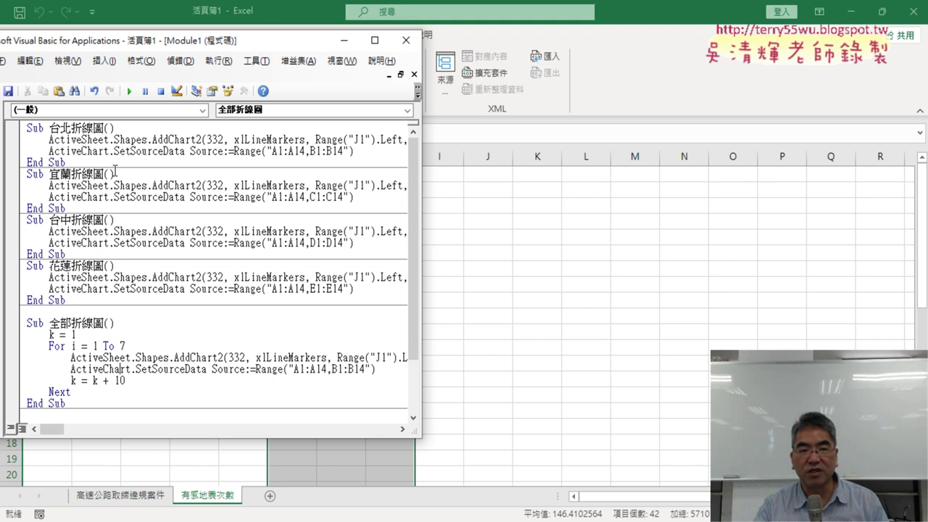
left_click(129, 91)
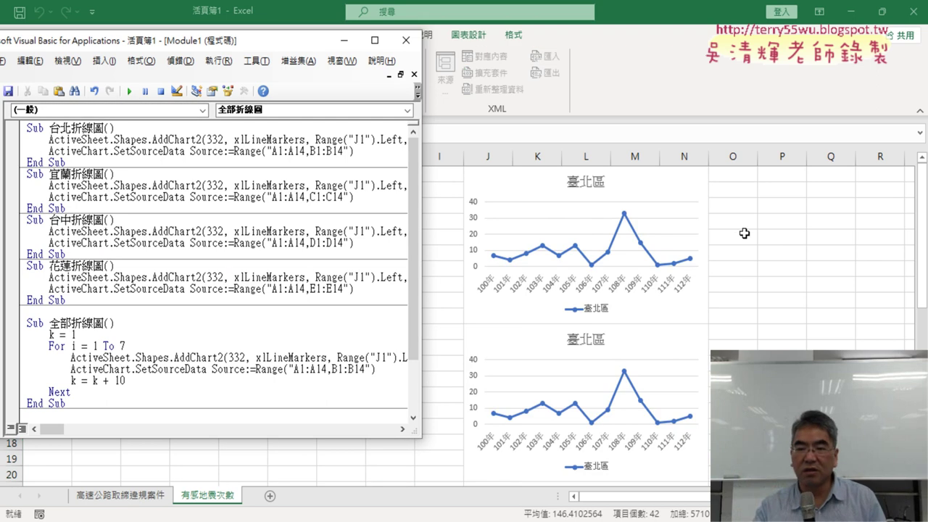
scroll(741, 310, "down", 3)
scroll(736, 316, "down", 2)
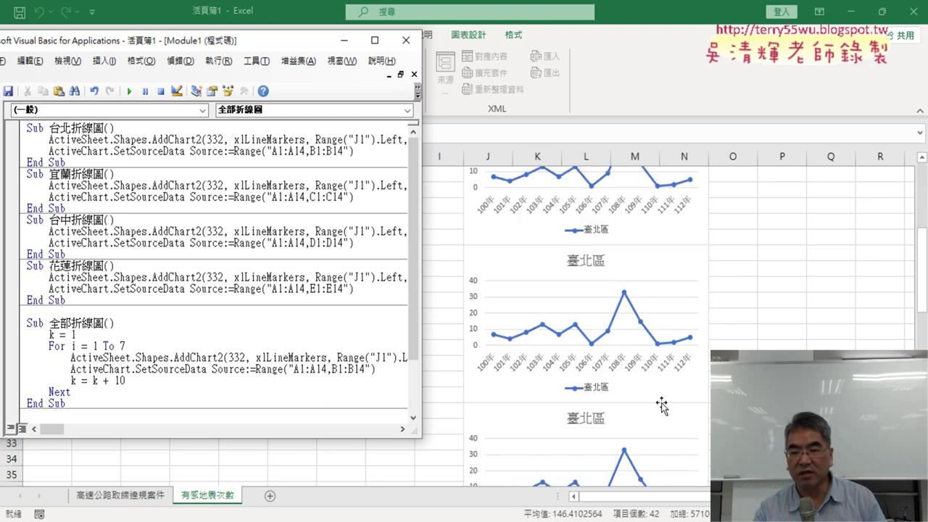
scroll(661, 406, "down", 3)
scroll(630, 396, "down", 3)
scroll(643, 398, "down", 3)
scroll(694, 411, "down", 3)
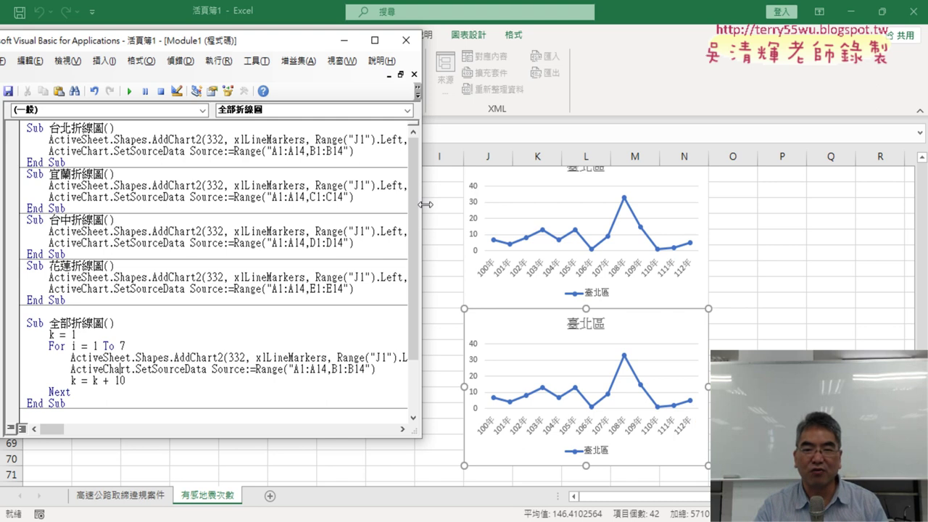
left_click_drag(421, 210, 685, 220)
scroll(177, 354, "down", 2)
left_click(123, 379)
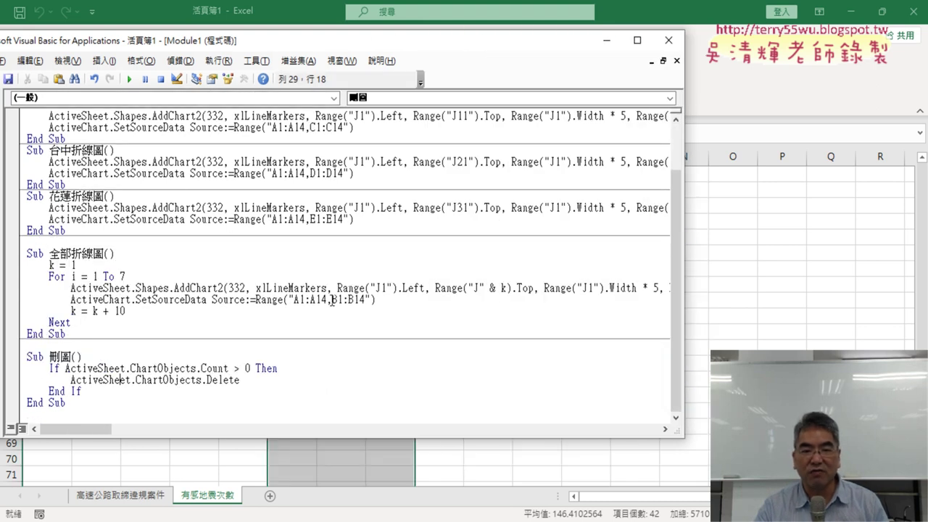
Start a new line col=mid("BCDE right after the For statement.
left_click_drag(331, 299, 338, 300)
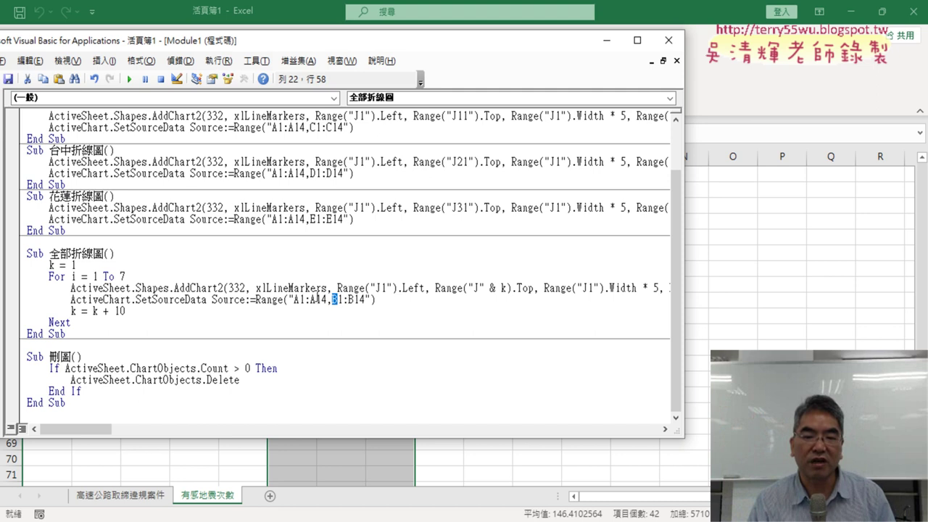
left_click(139, 275)
key("Return")
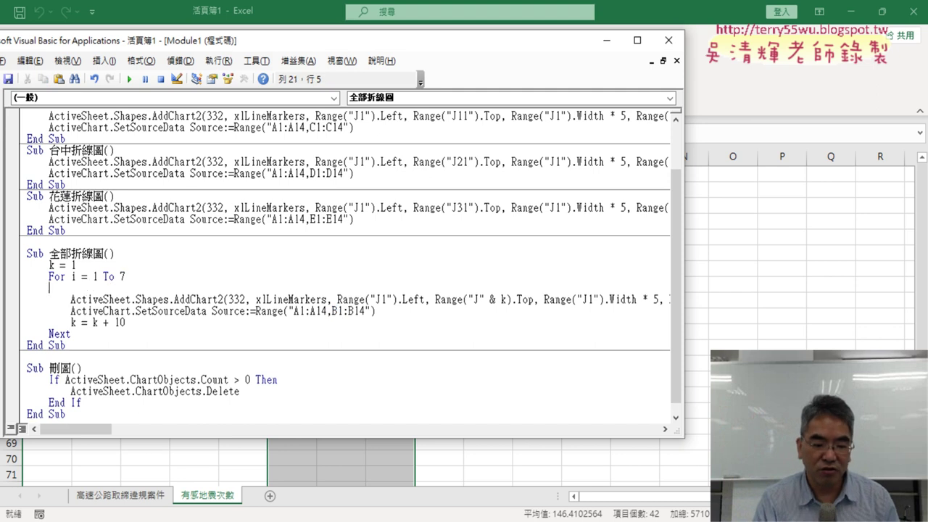
type("col=")
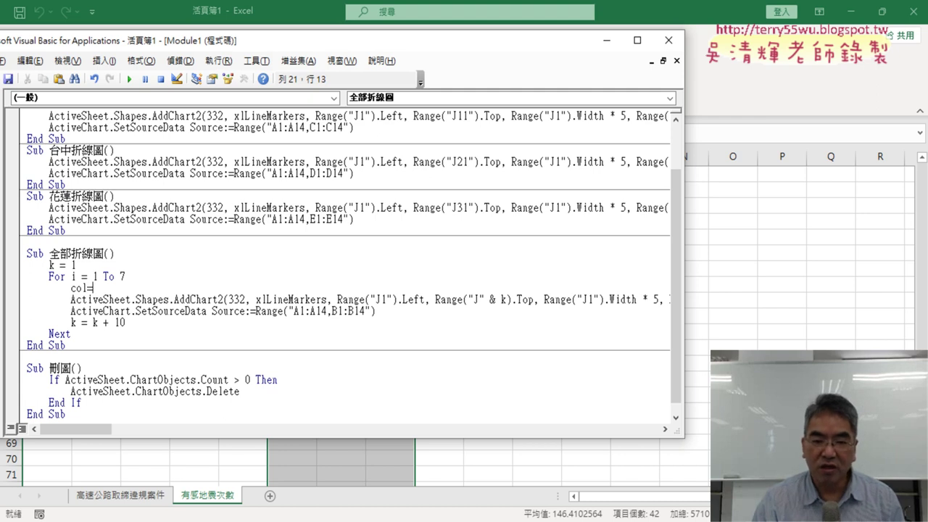
type("mid")
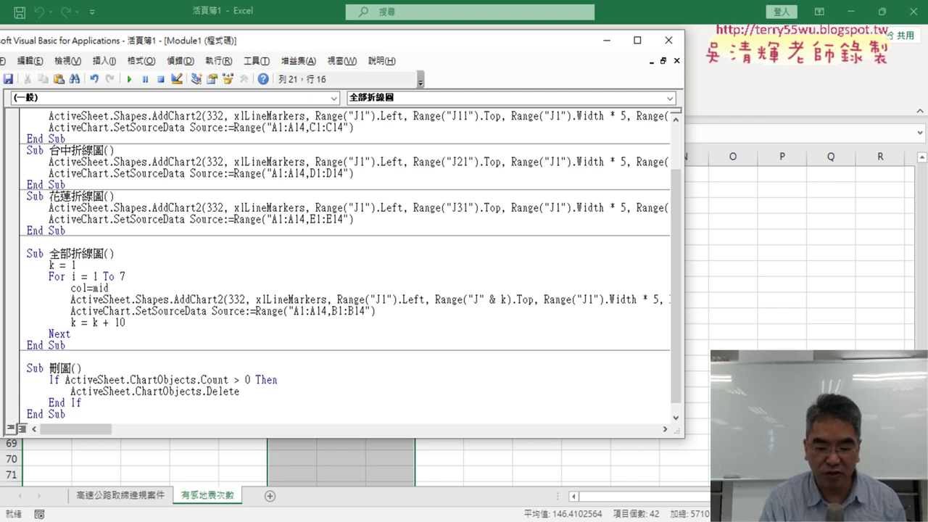
type("(")
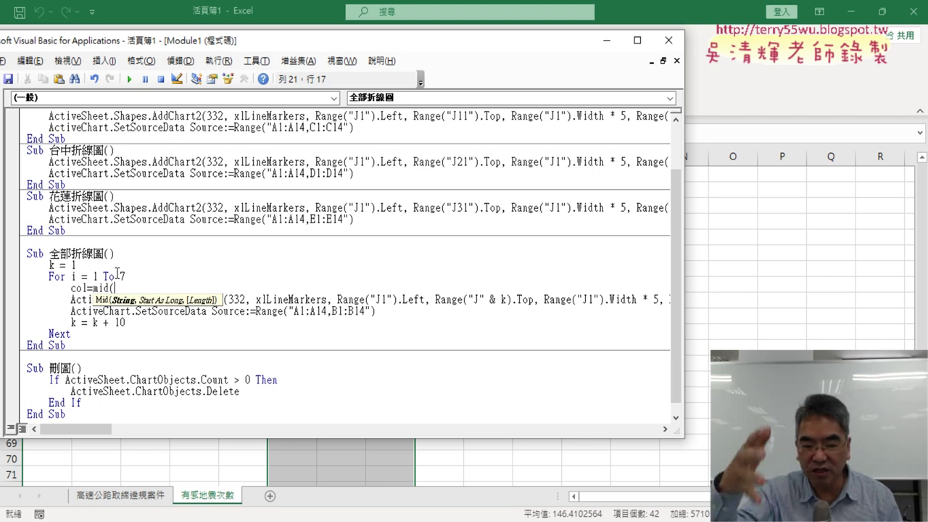
type("\"")
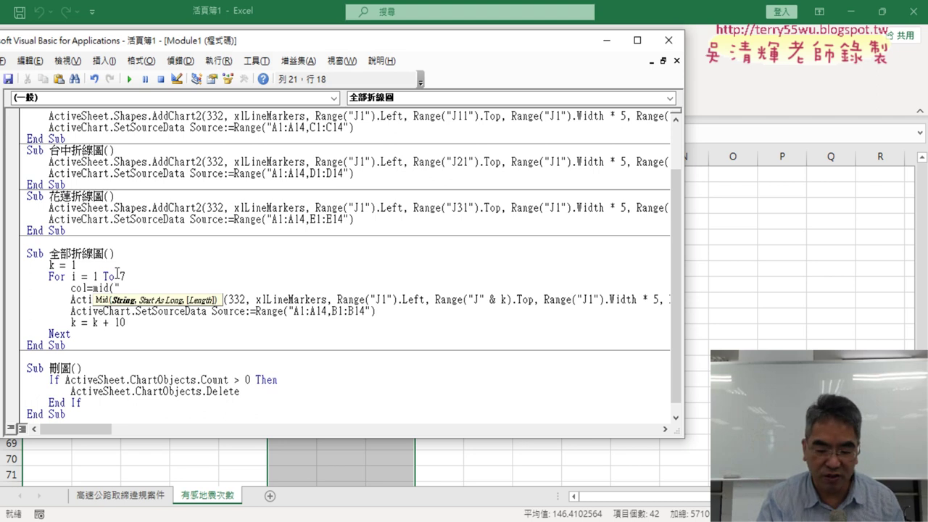
type("B")
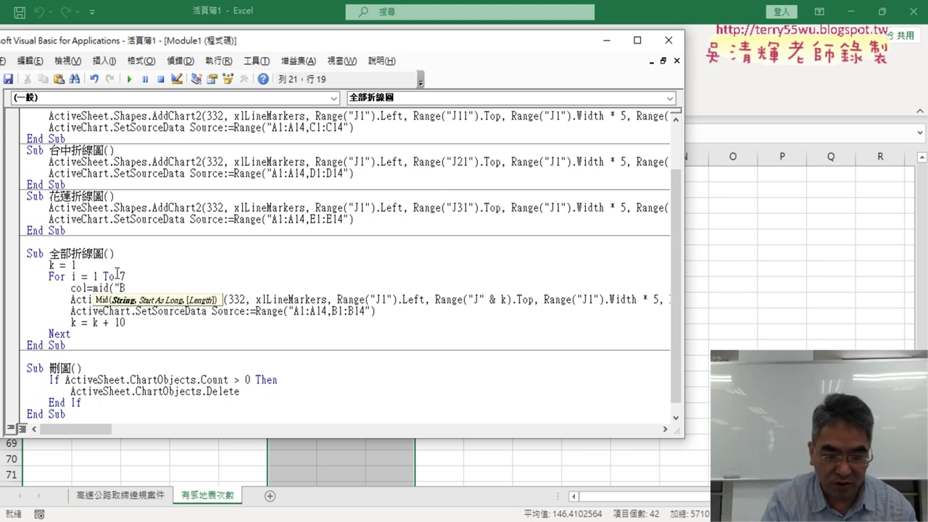
type("CDEFGH")
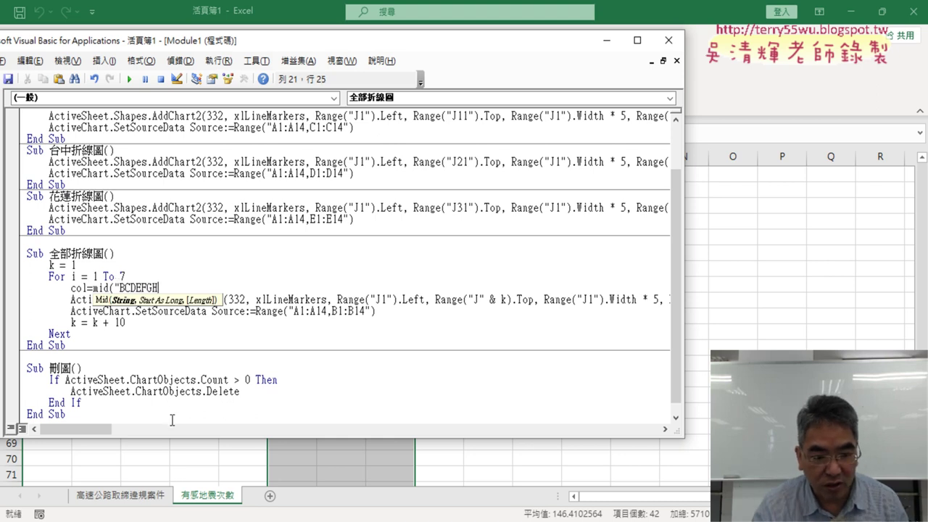
left_click(203, 471)
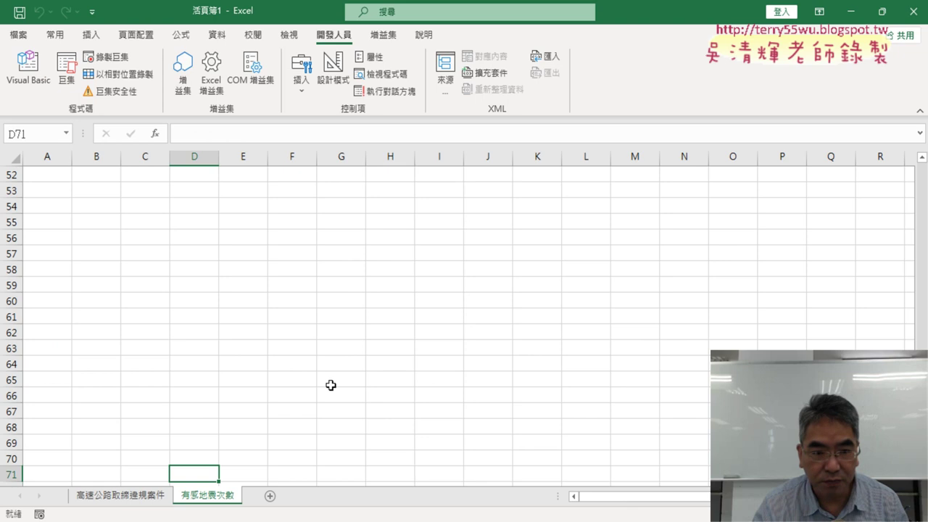
scroll(321, 378, "up", 8)
scroll(321, 378, "up", 5)
scroll(321, 377, "up", 4)
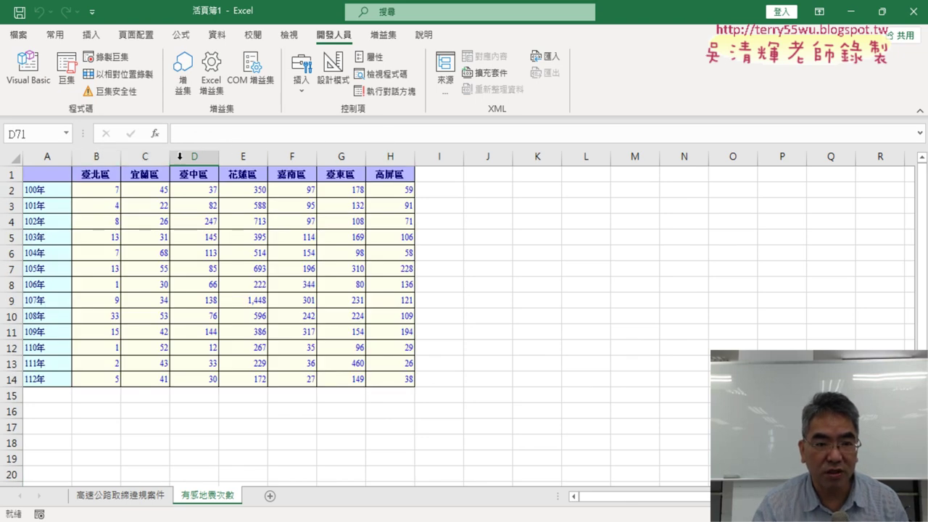
left_click(27, 68)
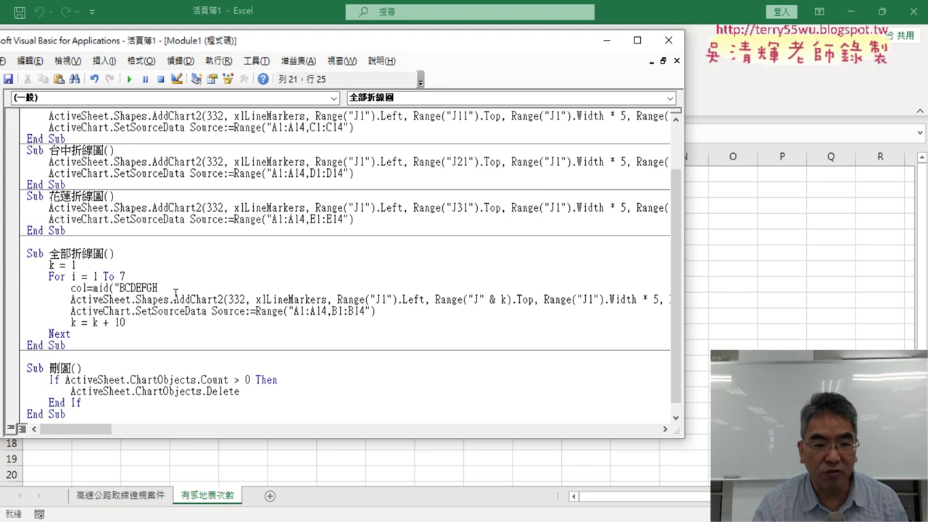
Complete the line as col = Mid("BCDEFGH", i, 1).
type("\"")
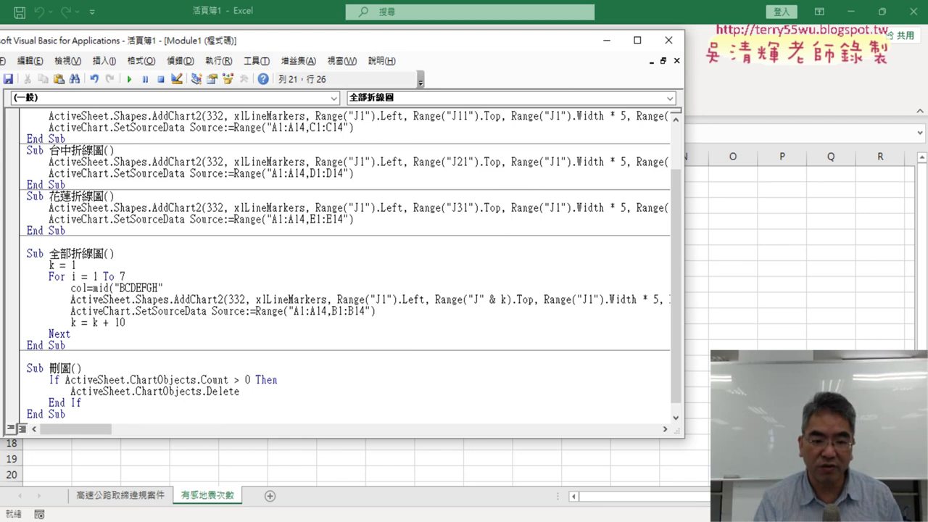
type(",")
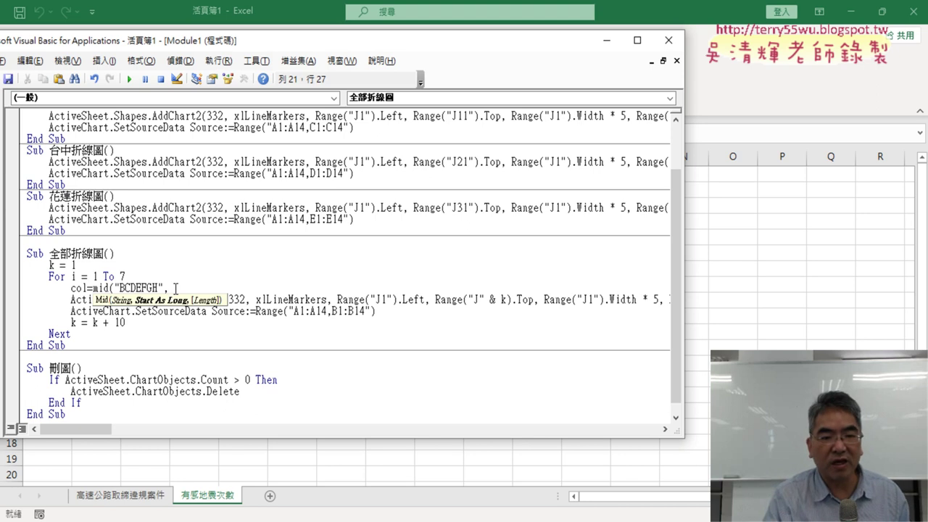
type("i")
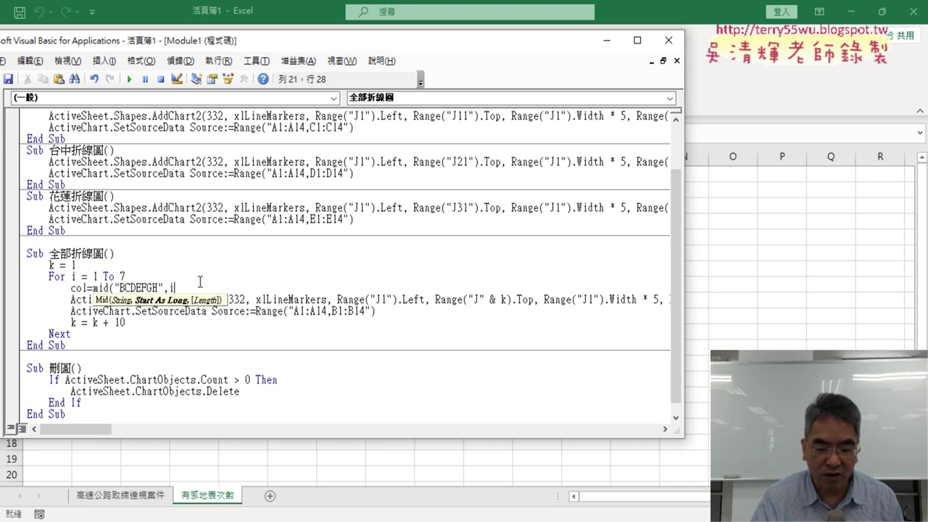
type(",1")
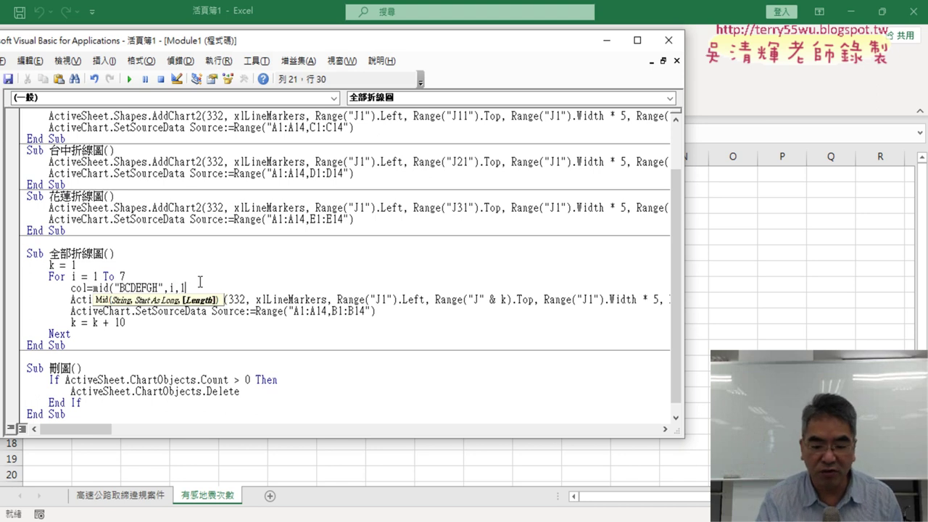
key("Down")
key("Down")
key("Down")
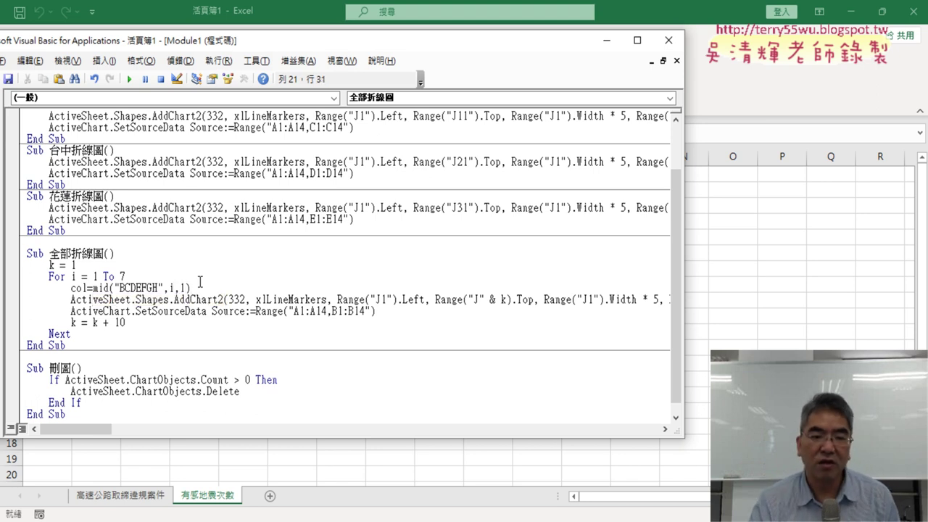
Highlight i, the letters B and C, col, and the A1:A14,B1:B14 source range.
double_click(189, 288)
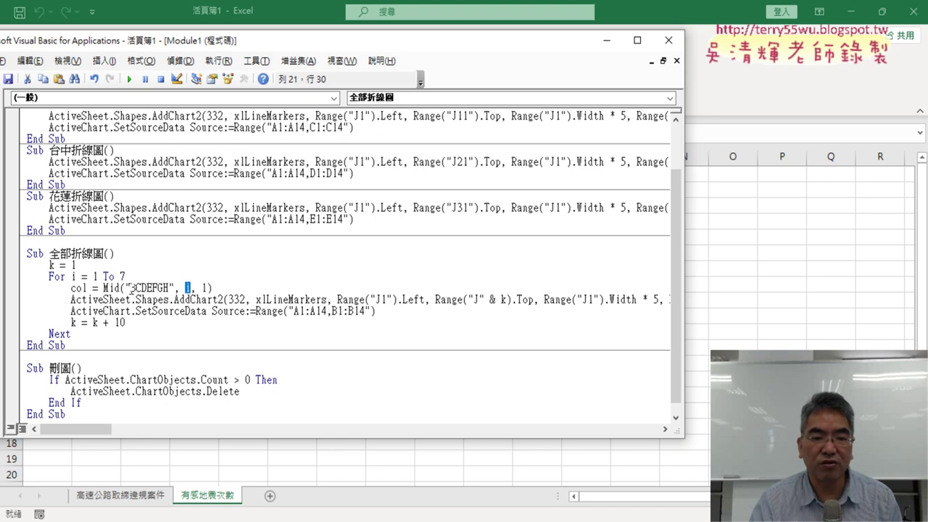
left_click_drag(131, 288, 136, 288)
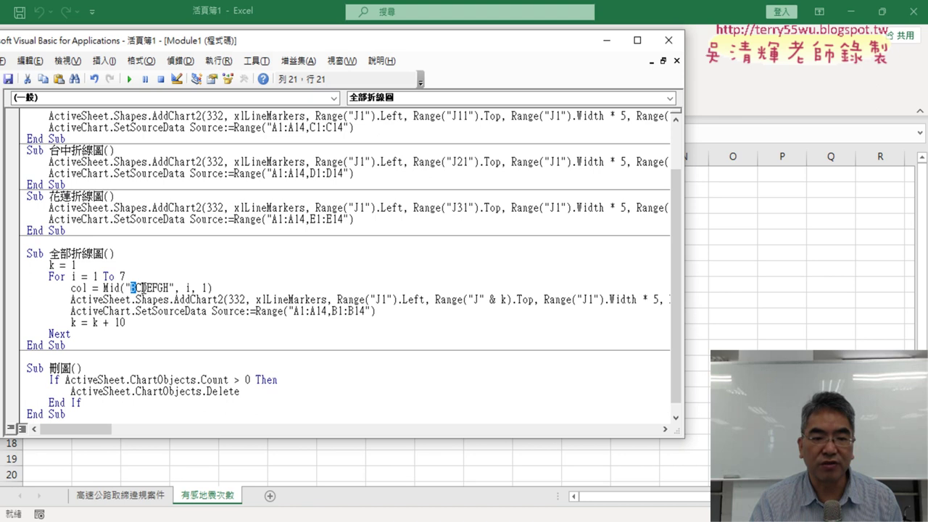
left_click_drag(136, 288, 142, 288)
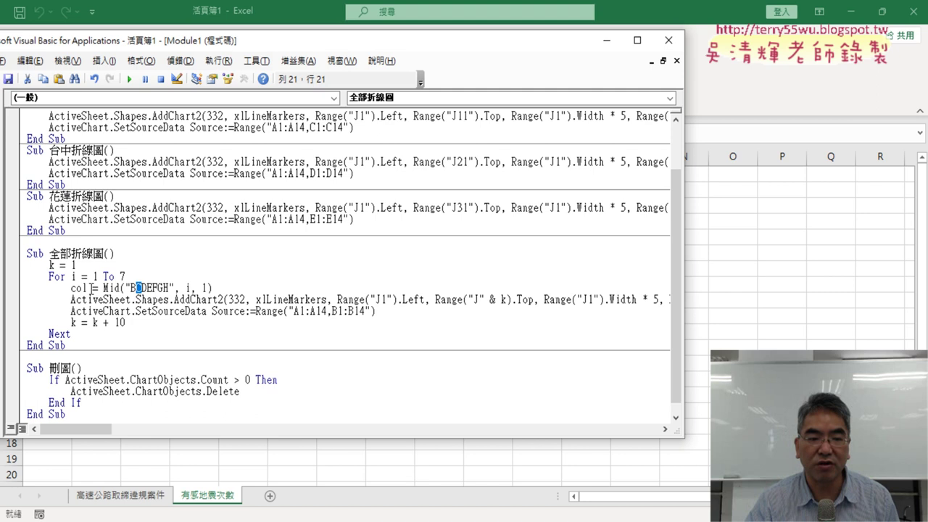
left_click_drag(91, 288, 71, 293)
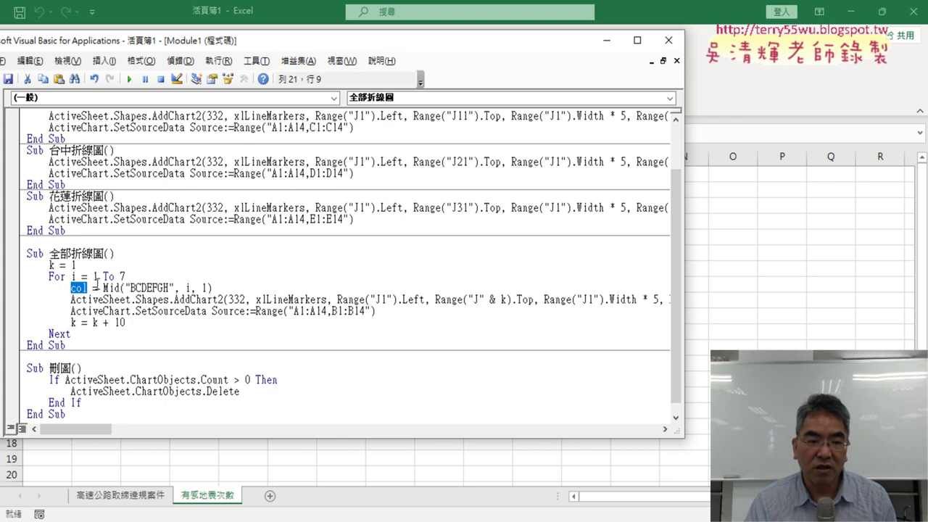
left_click_drag(290, 311, 371, 311)
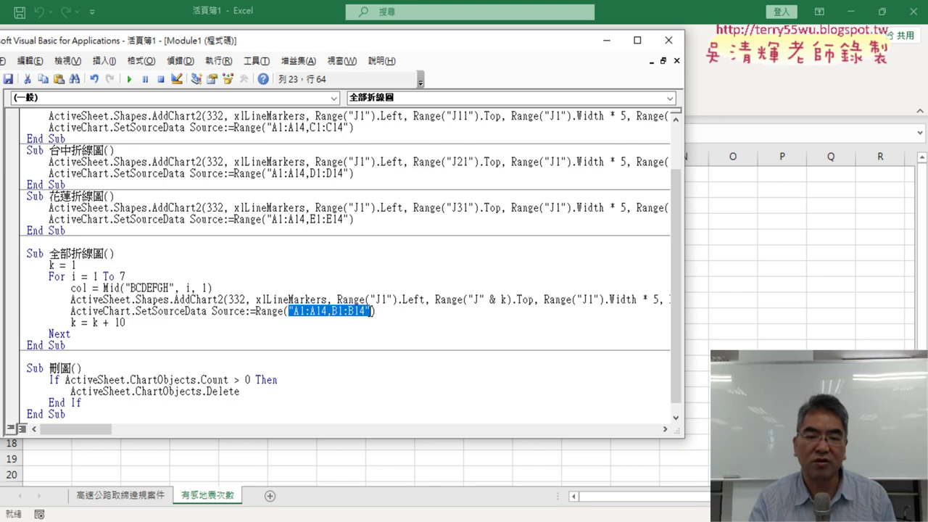
Replace both B letters in SetSourceData so it reads Range("A1:A14," & col & "1:" & col & "14").
left_click(361, 311)
left_click_drag(337, 311, 331, 312)
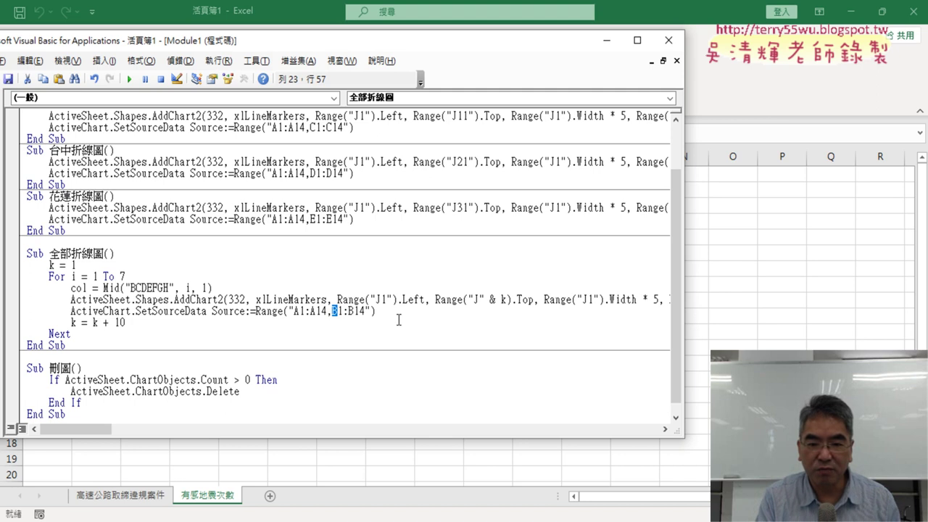
type("\"\"")
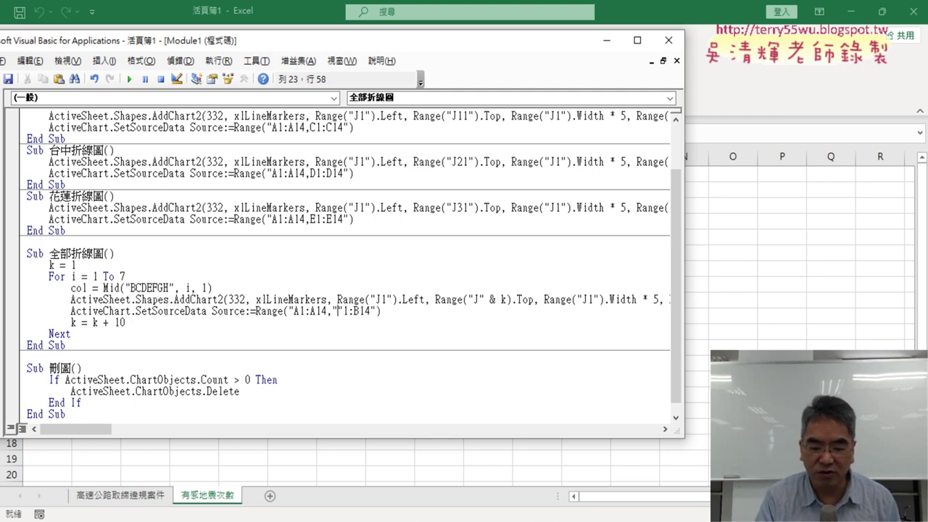
type("&&")
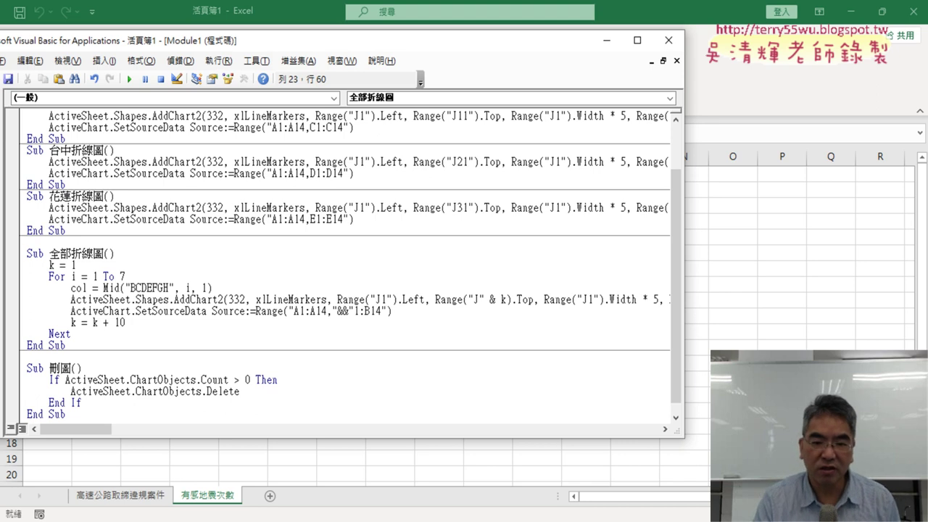
type("co")
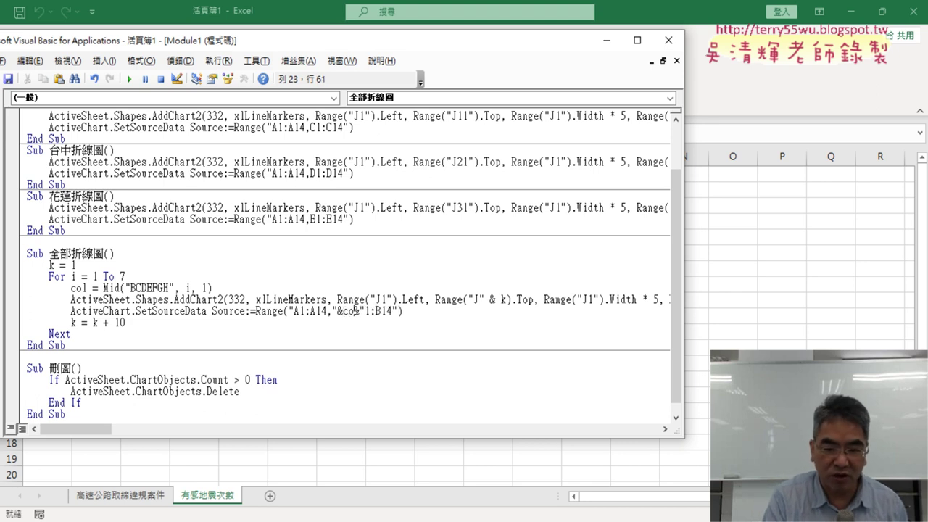
type("l")
key("Left")
key("Left")
key("Left")
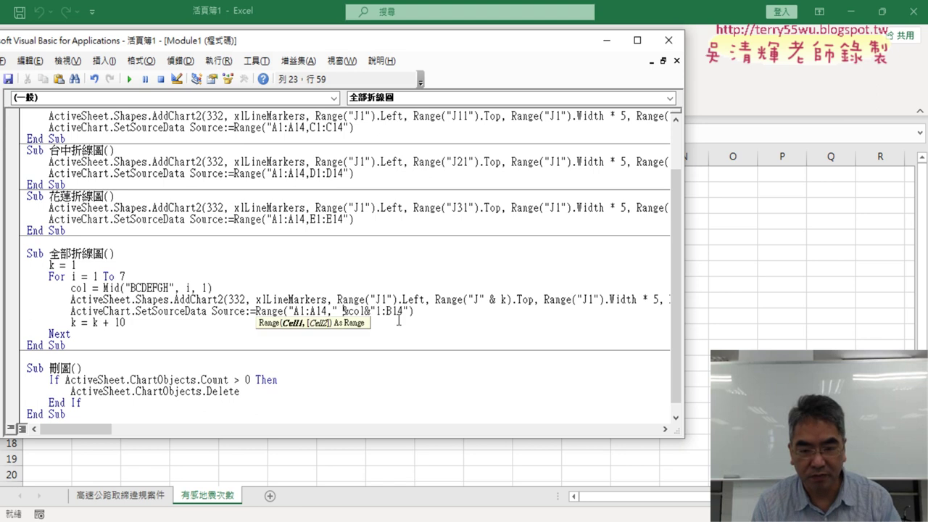
key("Right")
key("Right")
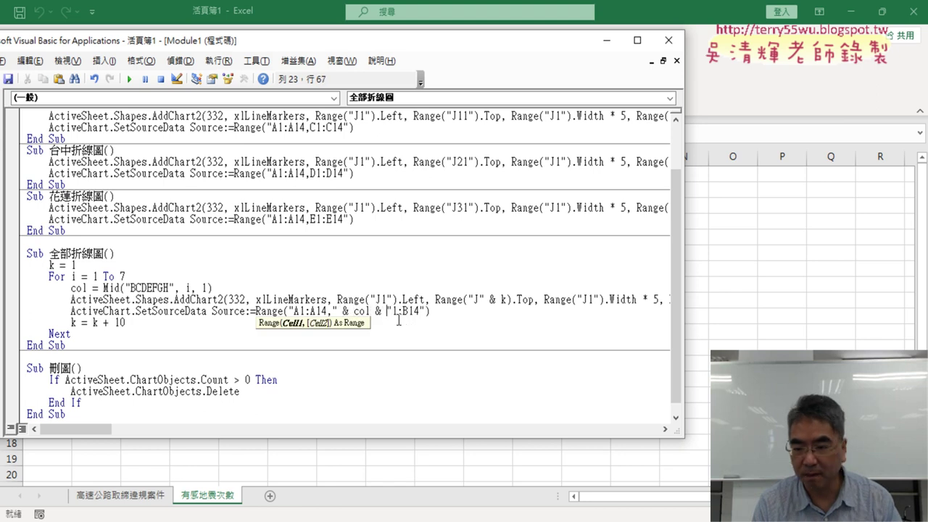
key("Right")
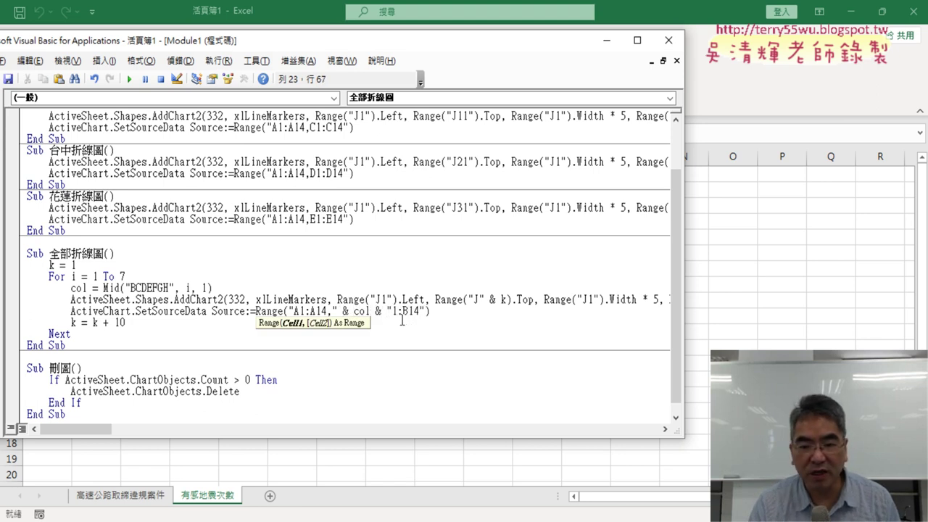
left_click_drag(402, 311, 408, 311)
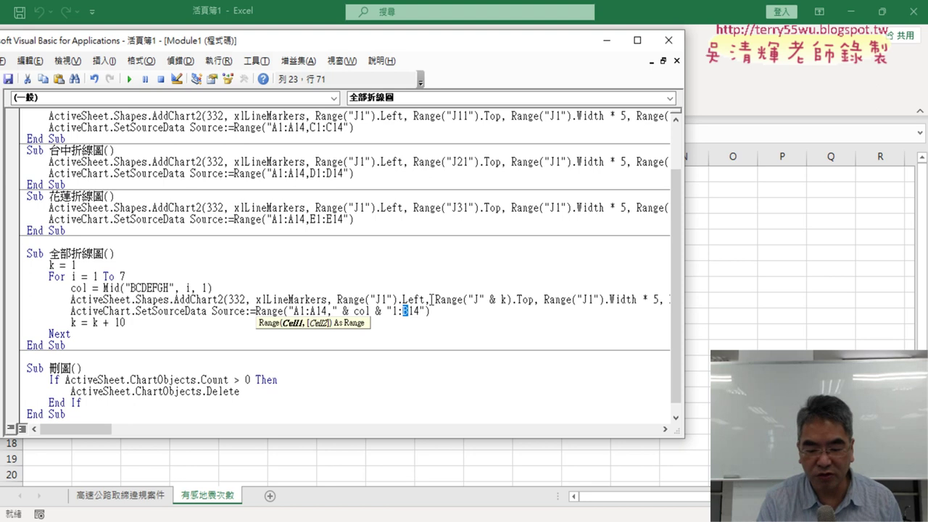
type("\"\"")
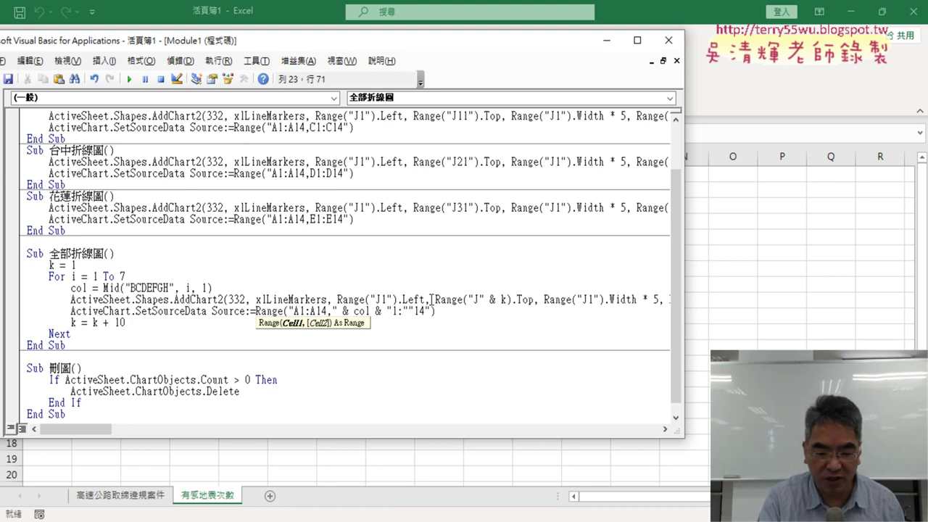
type("&&c")
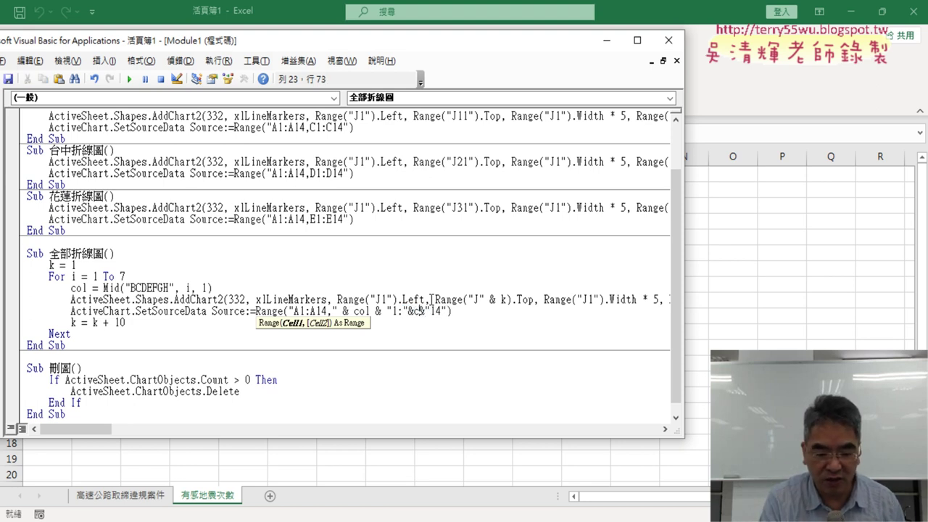
type("ol")
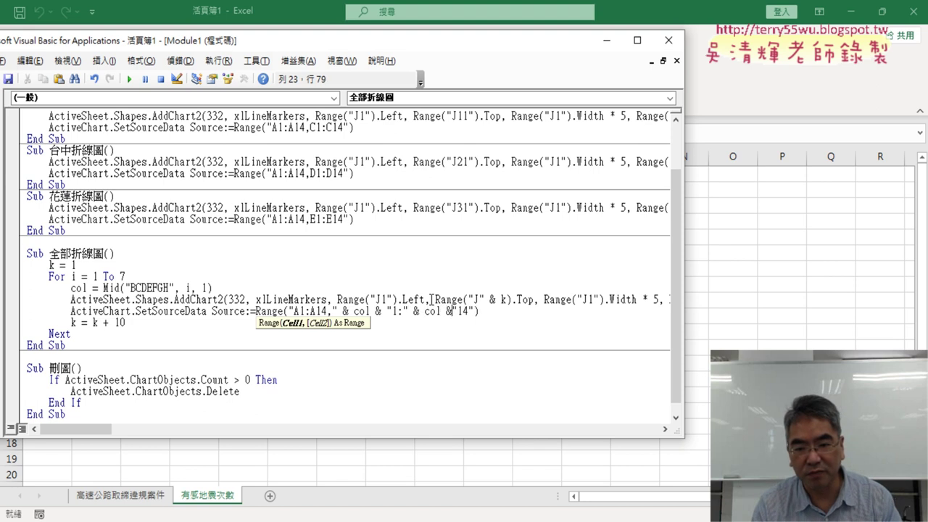
left_click(401, 382)
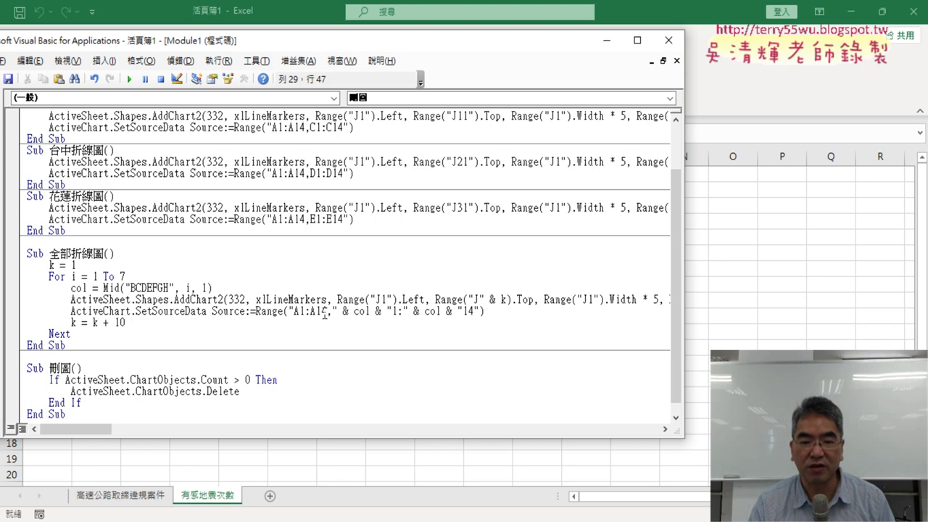
left_click_drag(332, 312, 392, 312)
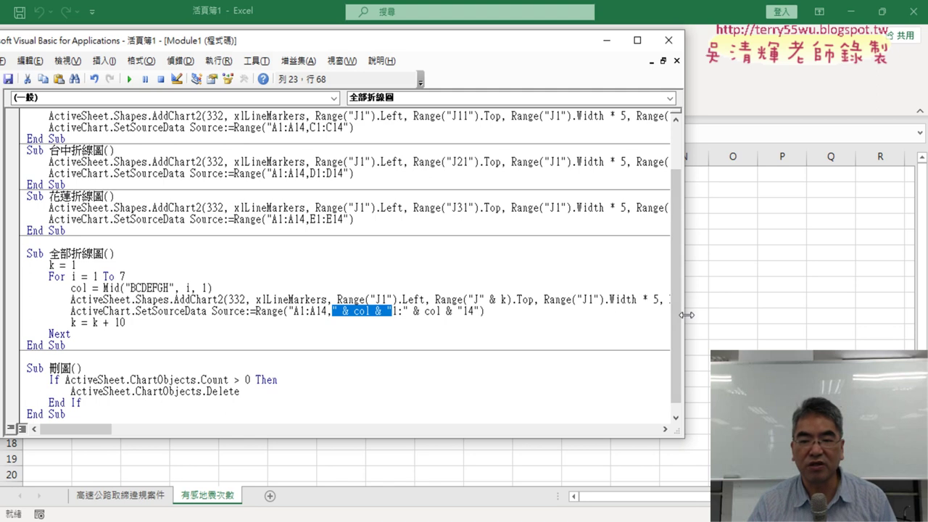
Narrow the code window, run the district chart macro and scroll through the resulting charts.
left_click_drag(684, 314, 532, 308)
left_click_drag(390, 311, 382, 308)
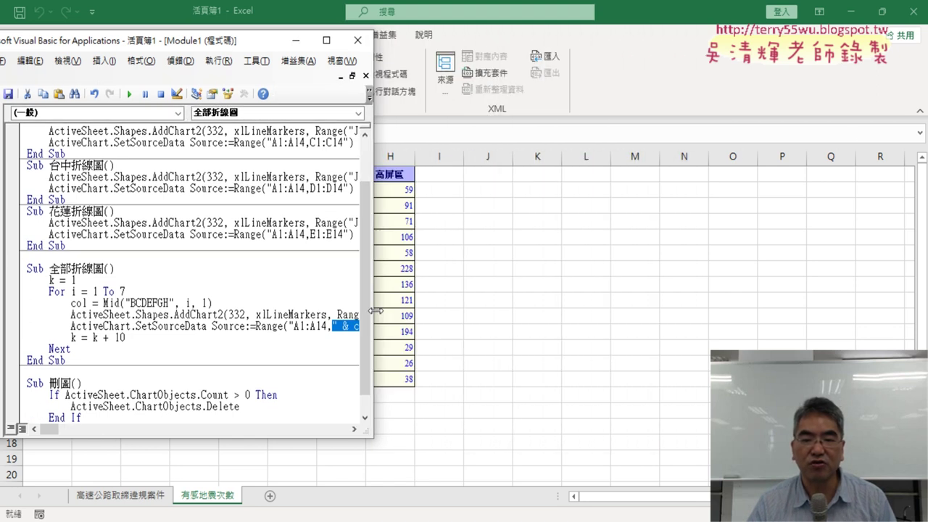
left_click(129, 94)
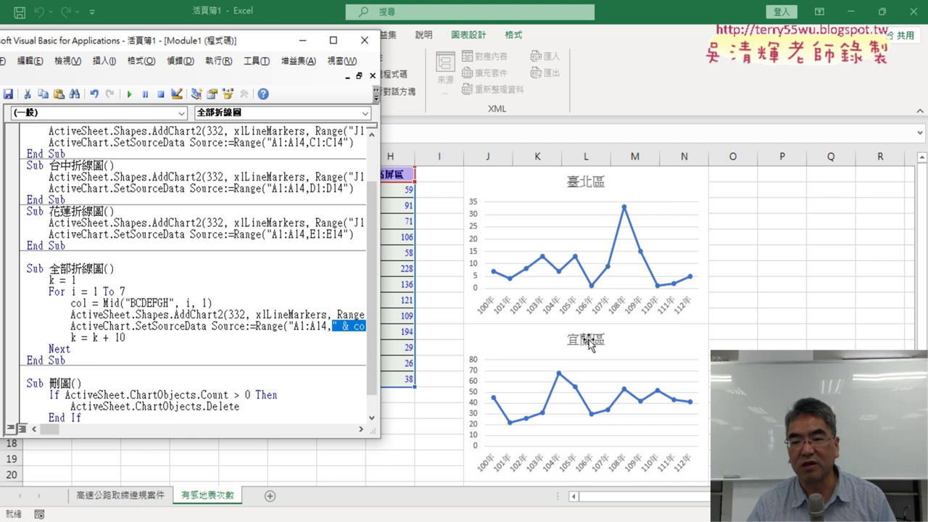
scroll(621, 353, "down", 3)
scroll(621, 354, "down", 3)
scroll(621, 354, "down", 4)
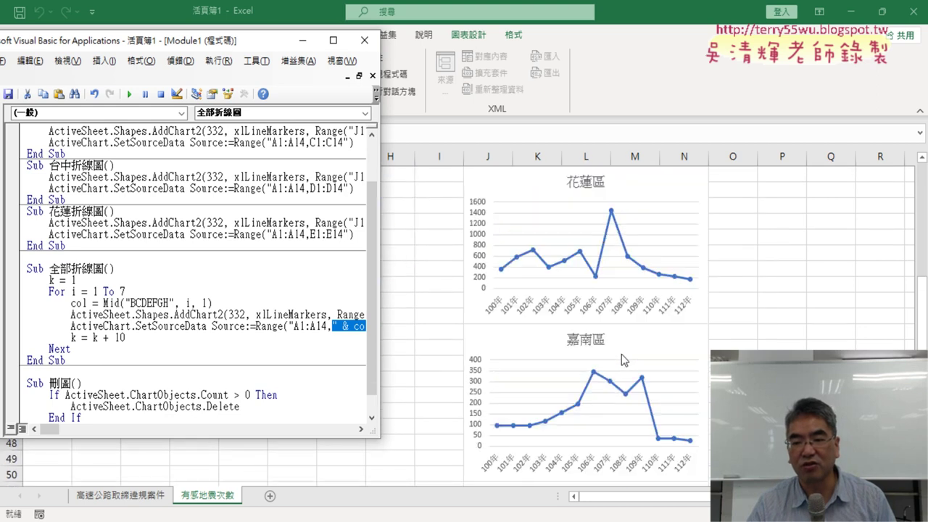
scroll(621, 353, "down", 3)
scroll(621, 354, "down", 2)
scroll(621, 354, "down", 2)
scroll(621, 354, "down", 1)
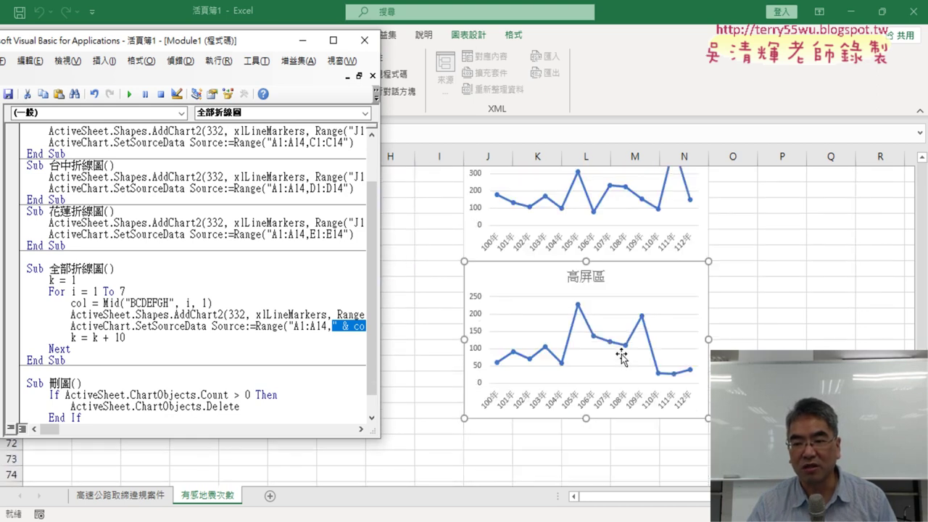
scroll(621, 354, "up", 3)
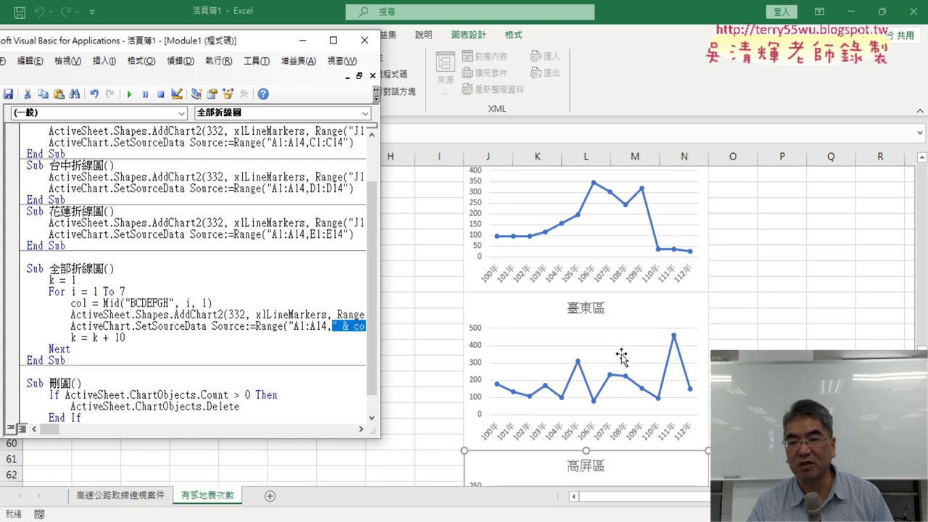
scroll(622, 354, "up", 5)
scroll(621, 354, "up", 5)
scroll(621, 354, "up", 5)
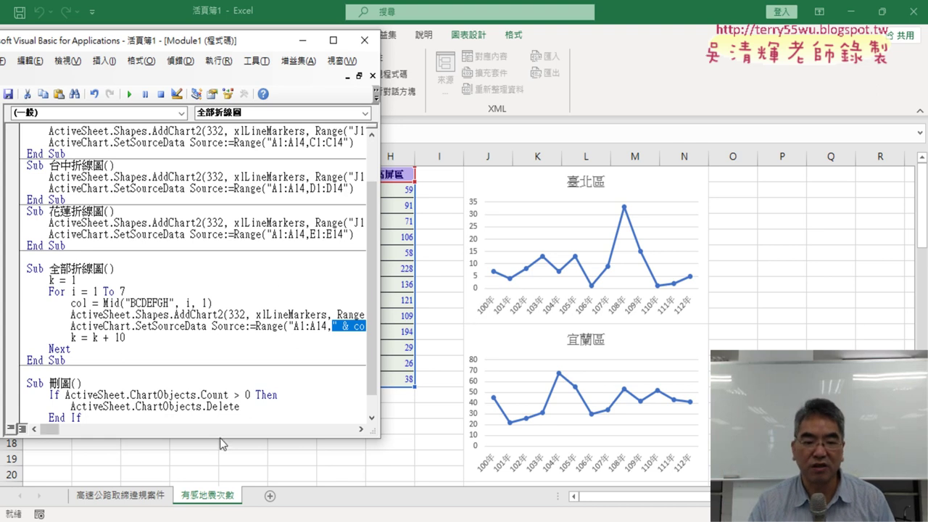
Run 刪圖 to delete all charts, then 全部折線圖 to redraw them, and return to the worksheet.
left_click_drag(221, 439, 221, 479)
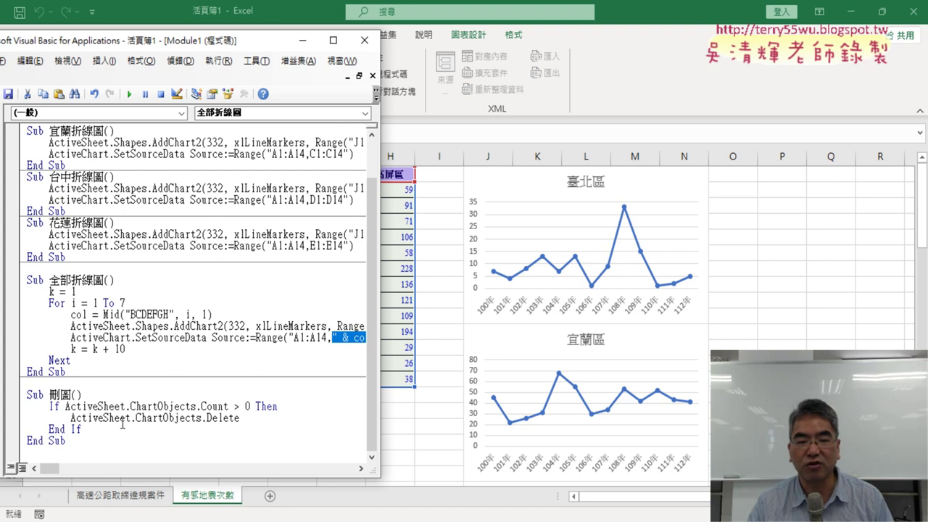
left_click(122, 424)
left_click(129, 94)
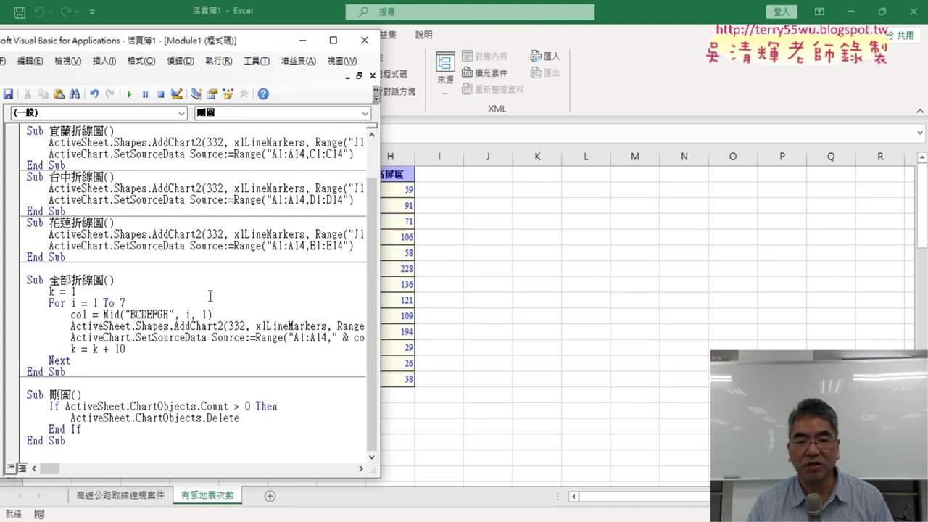
left_click(150, 326)
left_click(129, 94)
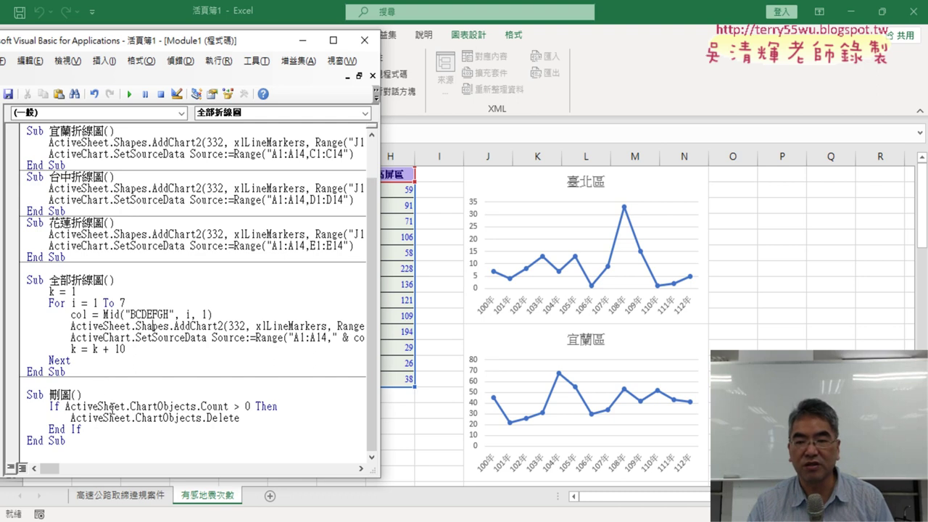
left_click(761, 187)
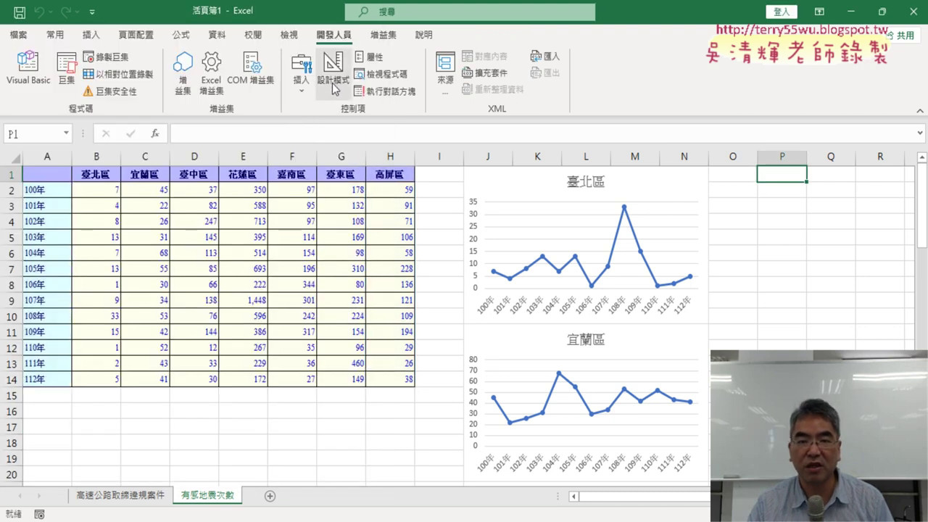
Insert a button at cell P1 that runs 全部折線圖, captioned 全部折線圖.
left_click(301, 72)
left_click(295, 129)
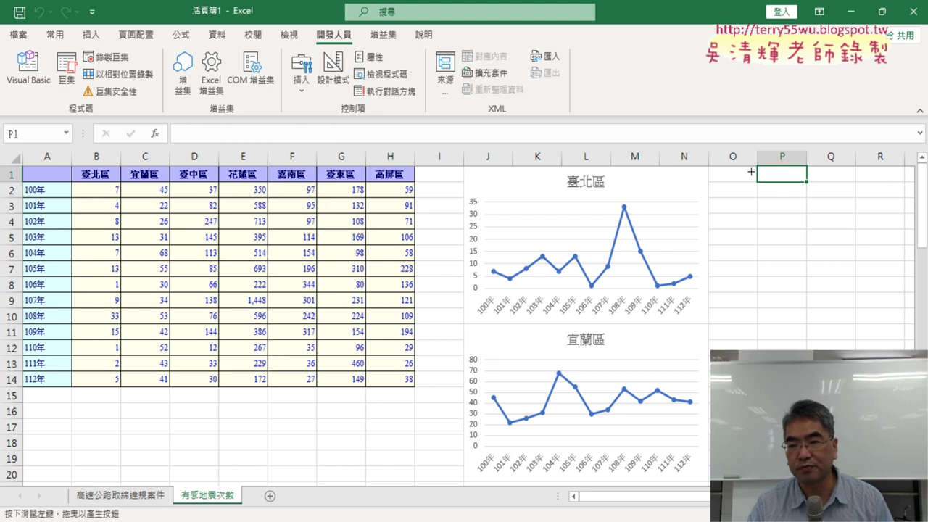
left_click_drag(751, 171, 859, 199)
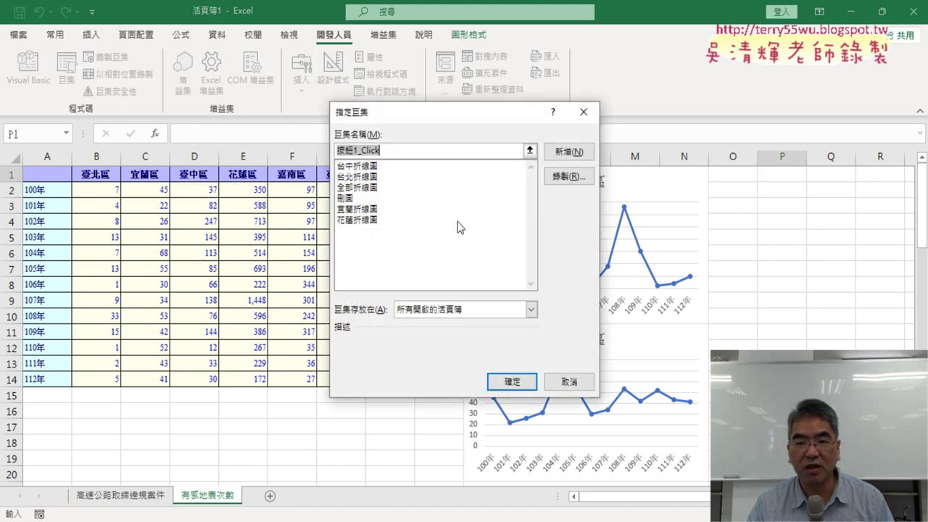
left_click(360, 187)
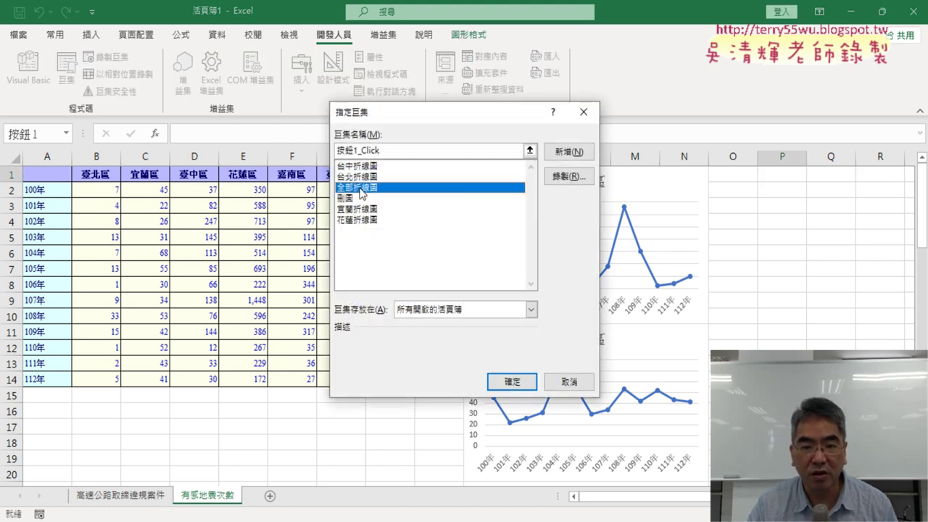
right_click(355, 150)
key("Escape")
left_click(528, 380)
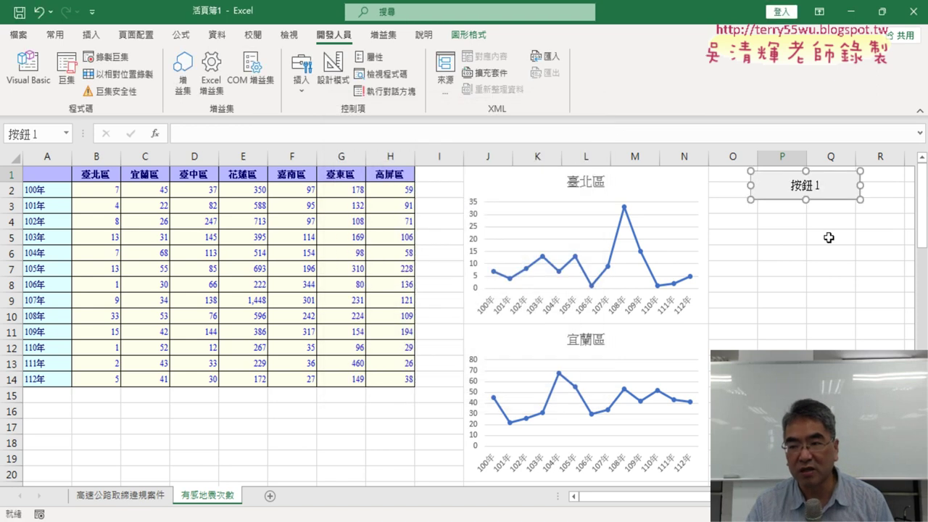
left_click(793, 183)
key("Delete")
key("Delete")
key("Delete")
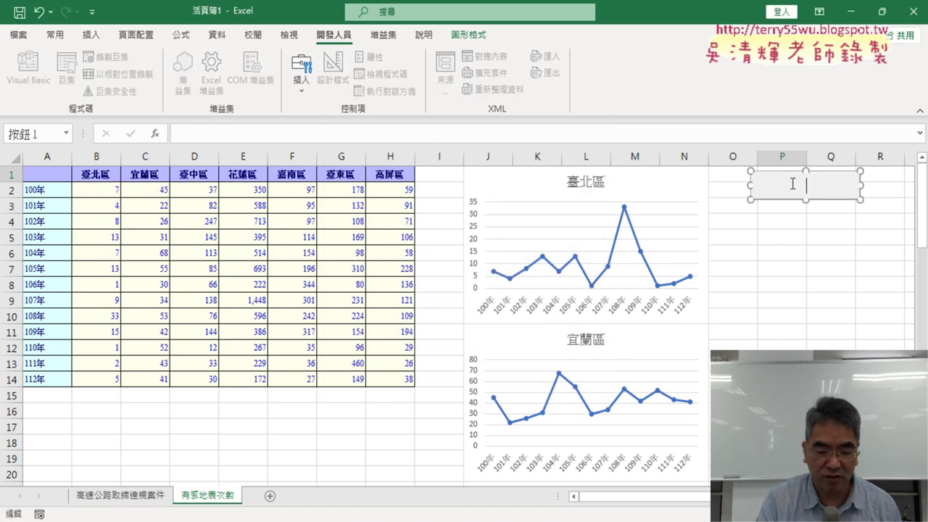
type("全部折線圖")
left_click(826, 253)
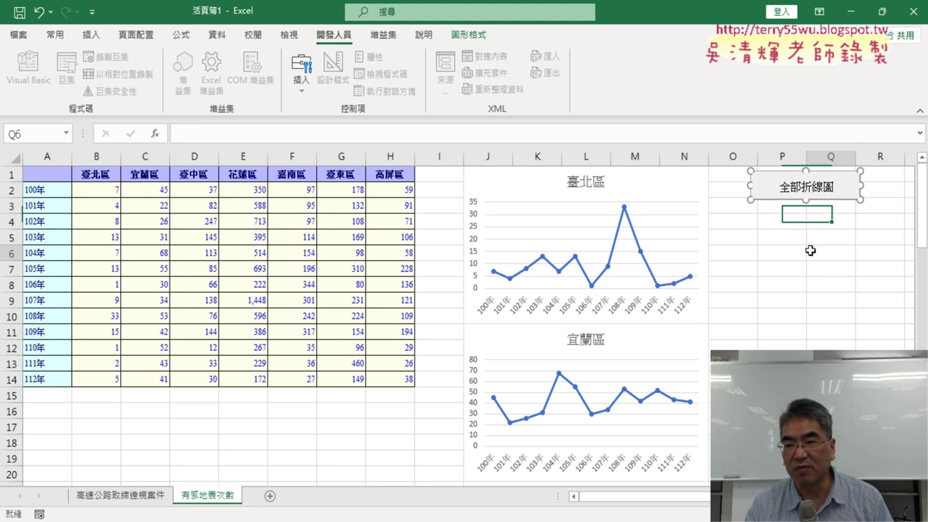
Duplicate the button just below and assign the copy the 刪圖 macro.
right_click(813, 194)
key("Escape")
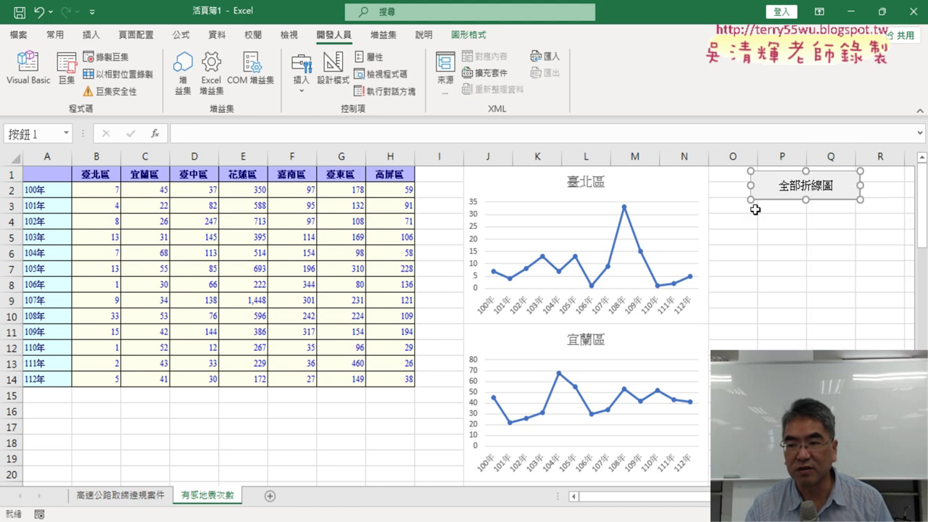
left_click(752, 208)
left_click_drag(806, 192, 807, 223)
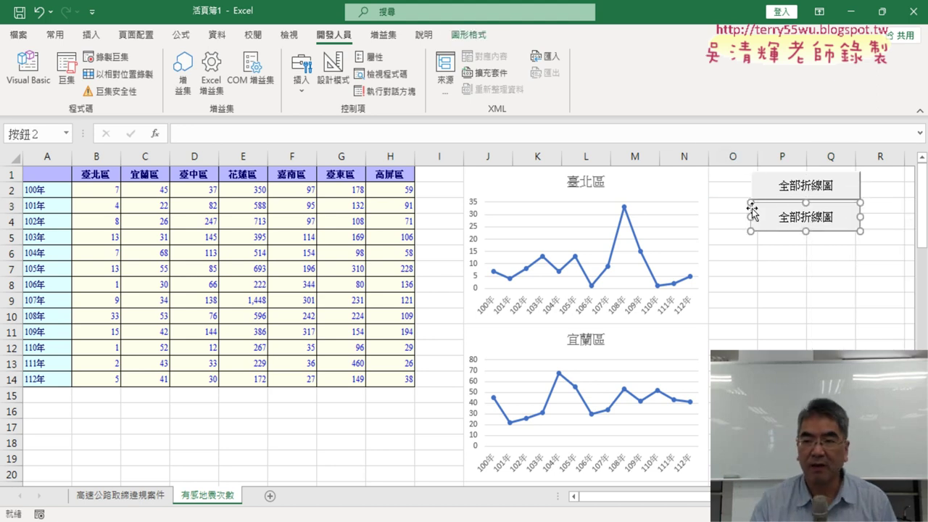
right_click(831, 210)
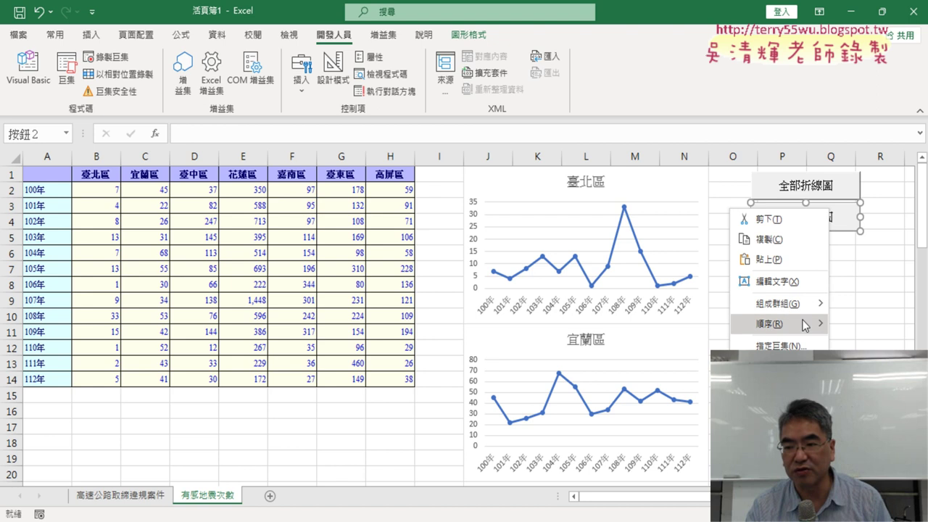
left_click(797, 344)
left_click(674, 283)
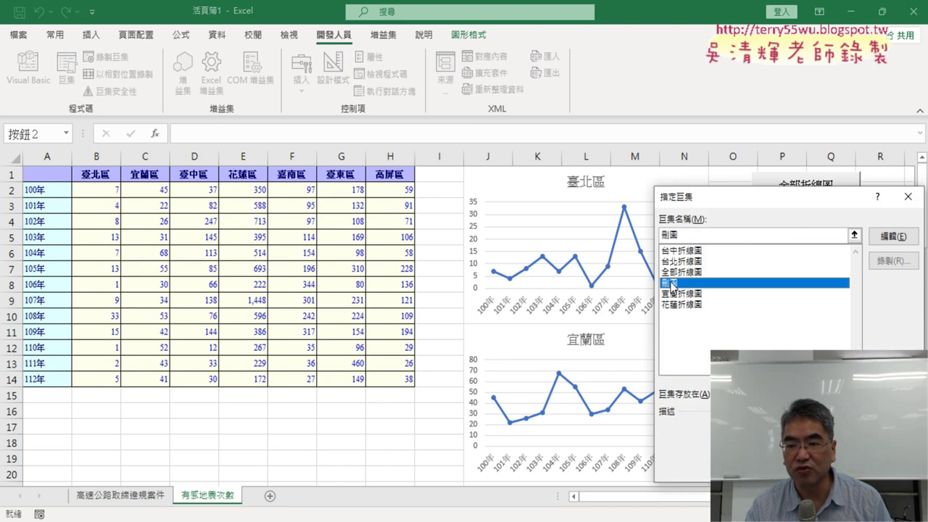
right_click(667, 232)
key("Escape")
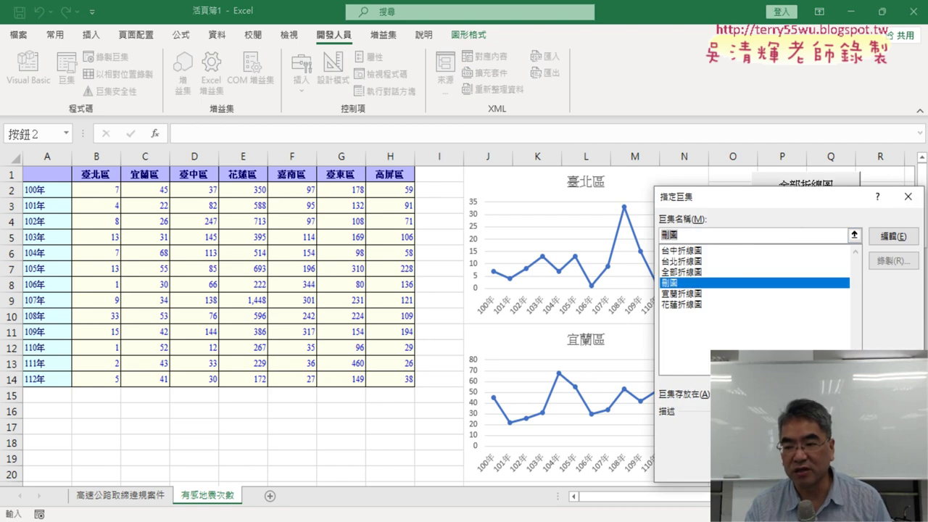
key("Return")
Caption the copied button 刪圖.
left_click(785, 216)
key("Delete")
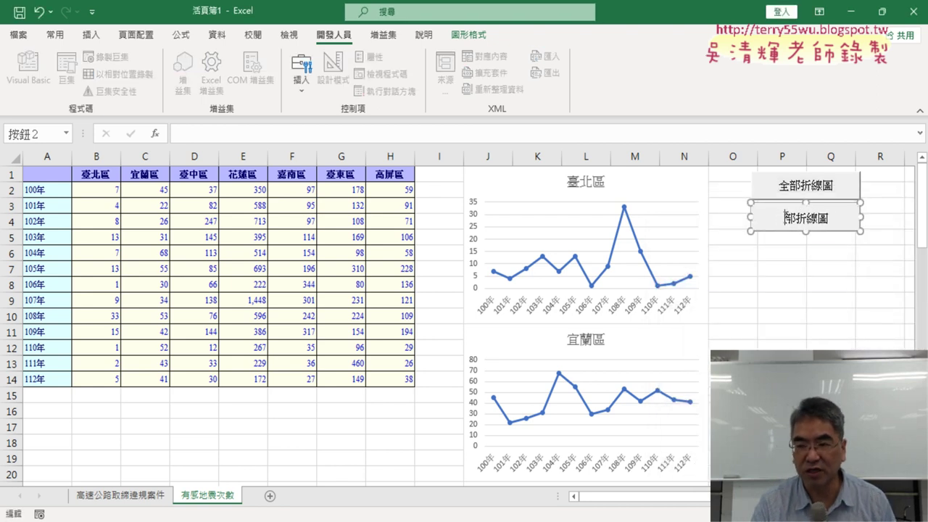
key("Delete")
key("Delete")
key("Delete")
type("刪圖")
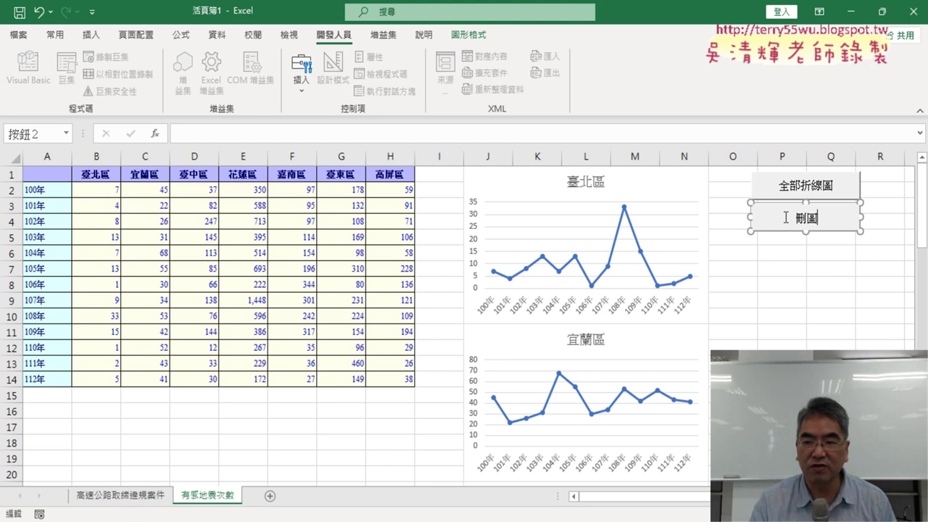
left_click(832, 299)
left_click(832, 225)
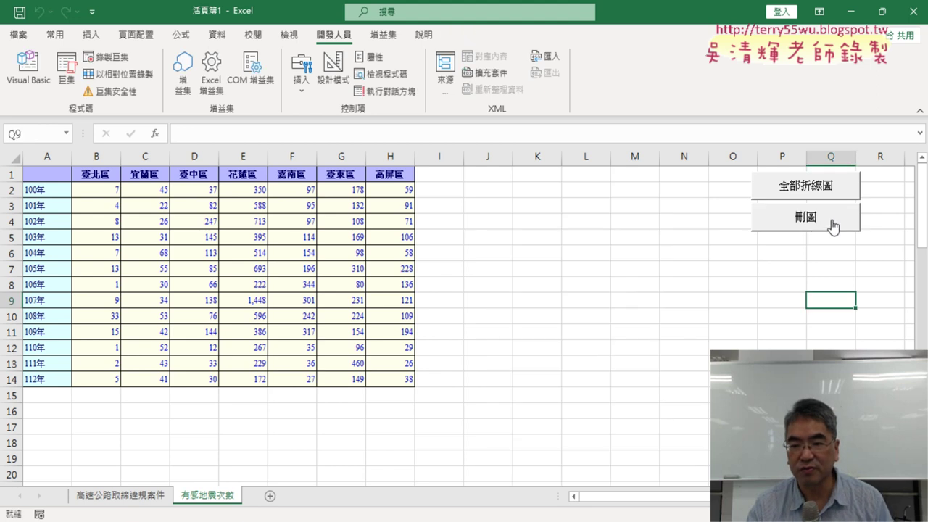
left_click(810, 190)
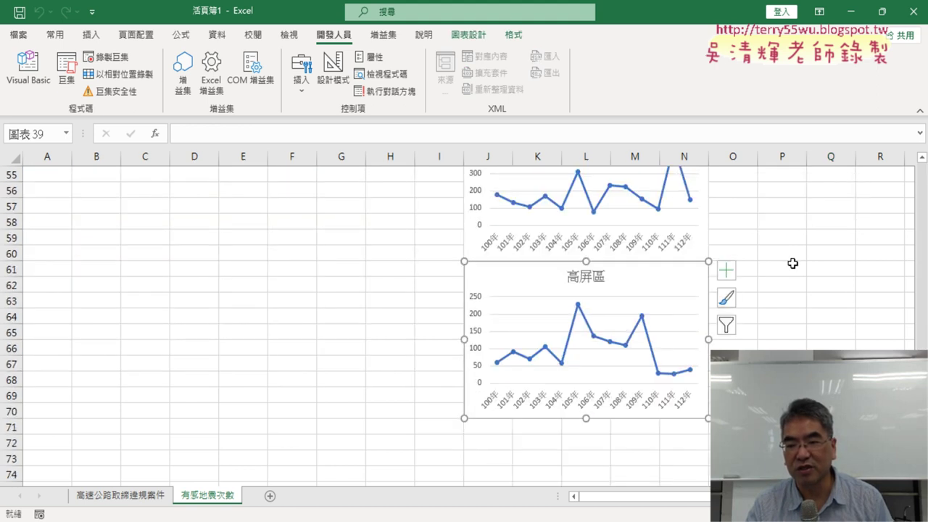
scroll(792, 263, "up", 3)
scroll(792, 263, "up", 10)
scroll(792, 263, "up", 5)
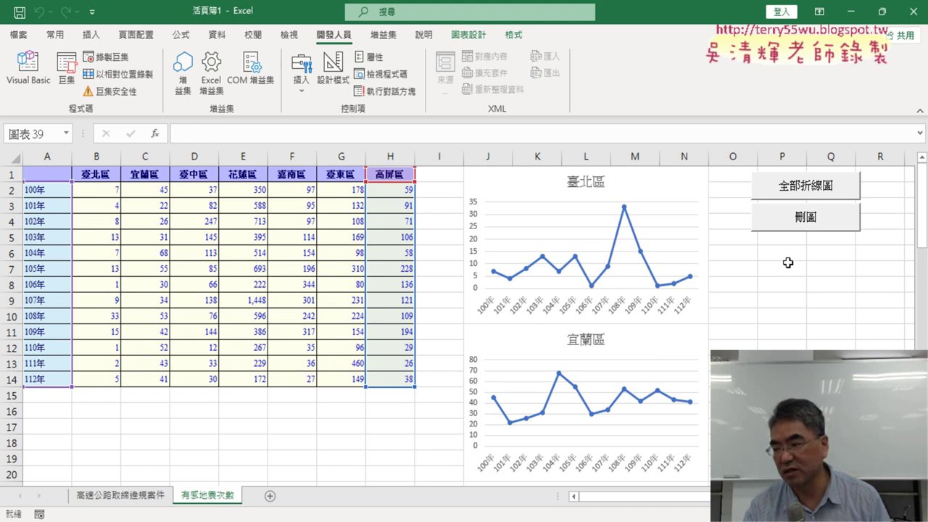
left_click(108, 496)
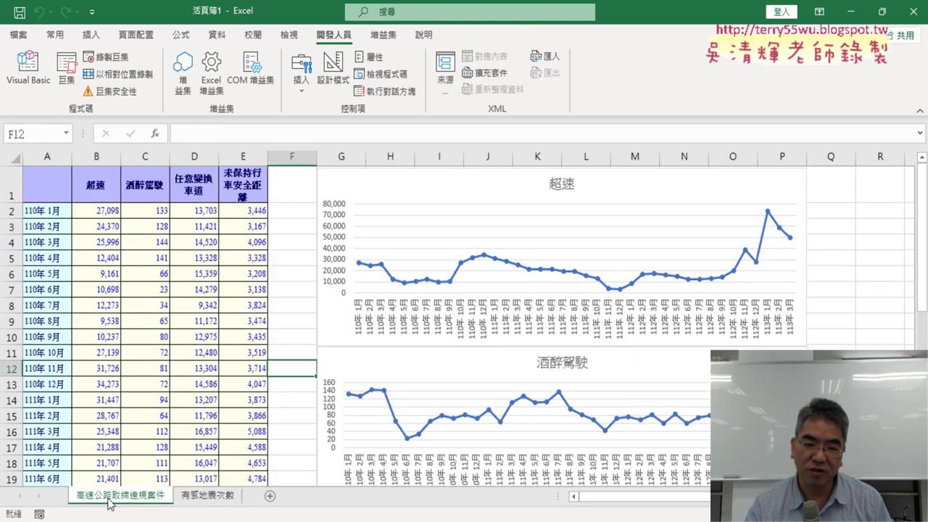
left_click(213, 502)
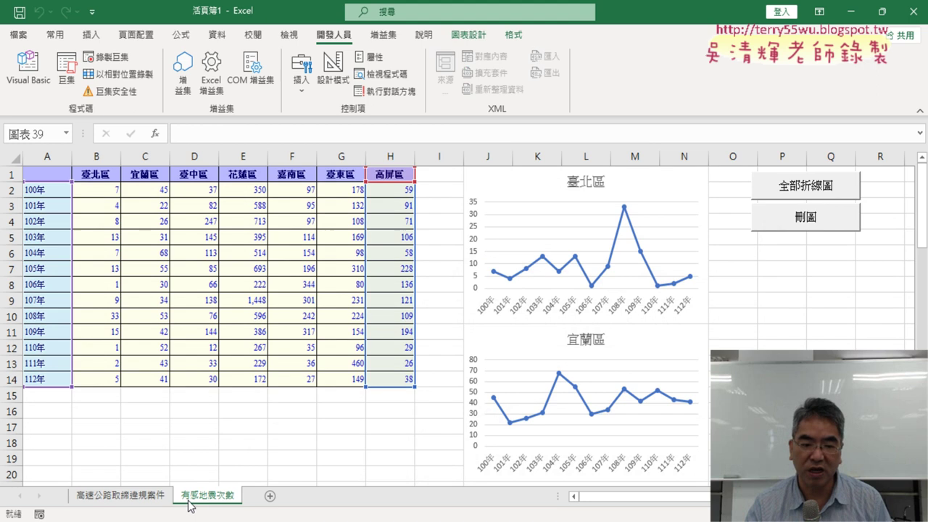
left_click(124, 500)
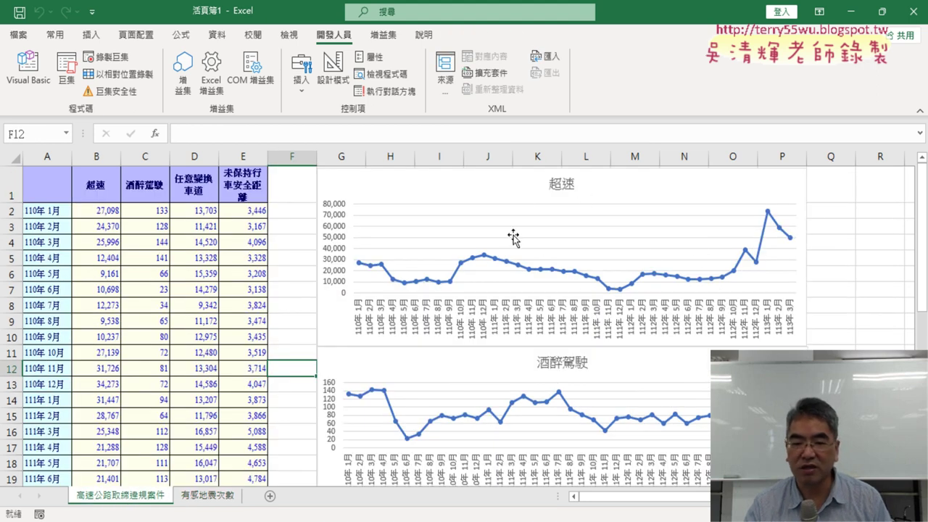
left_click(211, 496)
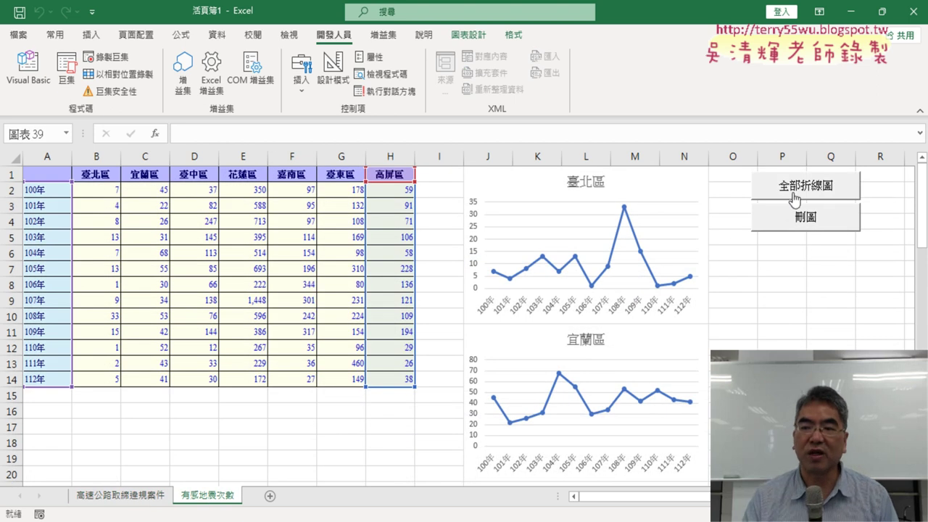
left_click(806, 215)
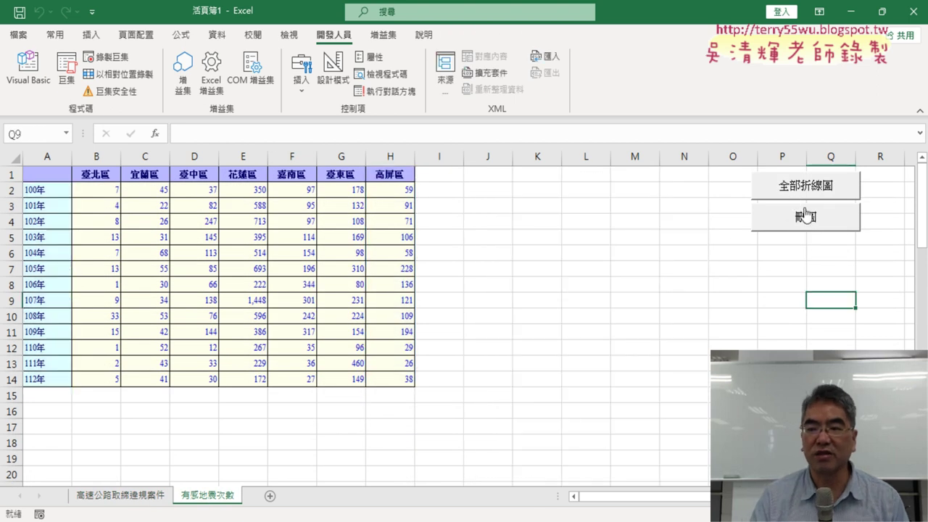